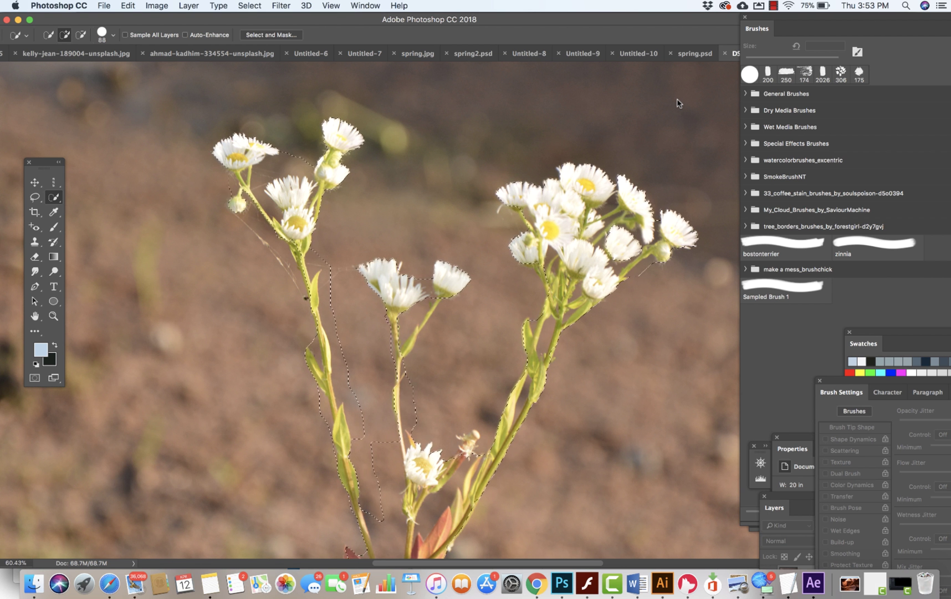
Subtract the excess background between the upper-left flowers from the selection with the Quick Selection tool.
right_click(59, 198)
left_click(89, 196)
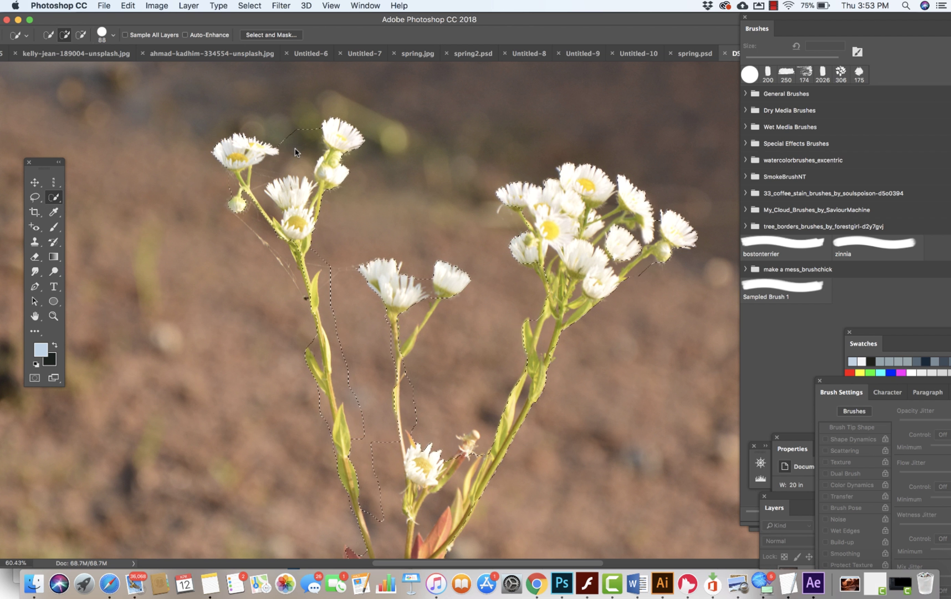
key("alt")
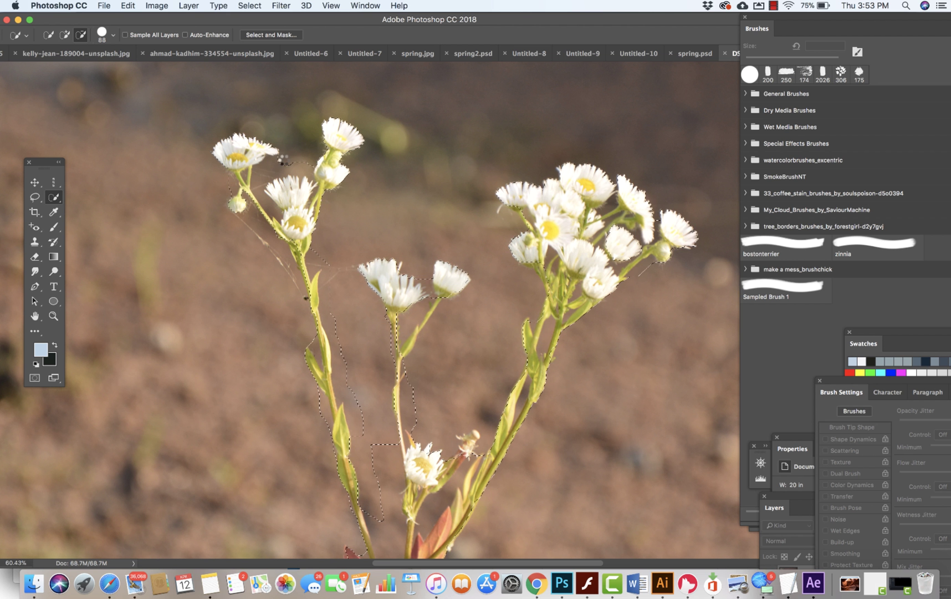
left_click(319, 259, "alt")
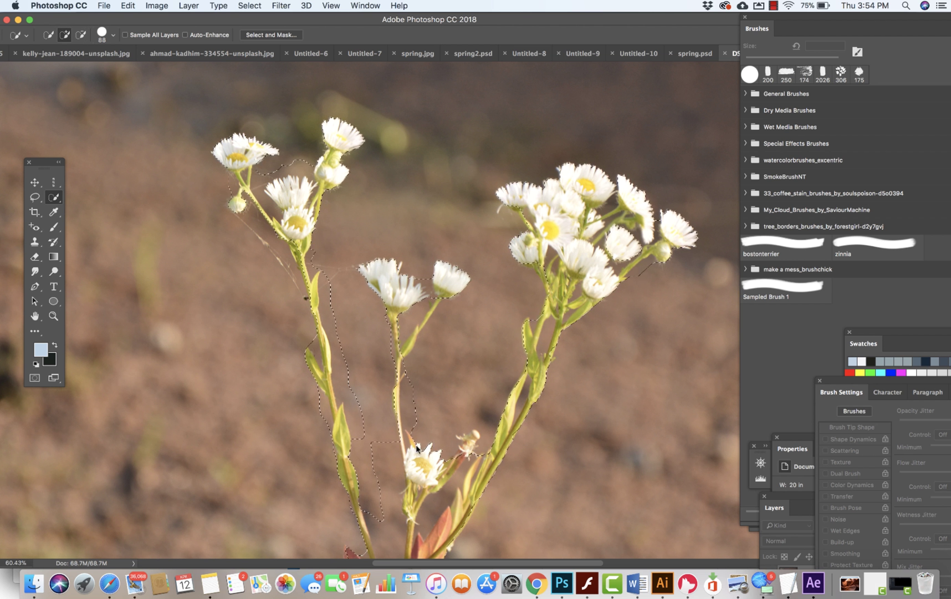
Confirm the Quick Mask options with a red ff0000 overlay at 50% opacity on masked areas, and enter Quick Mask mode.
left_click(33, 380)
double_click(34, 380)
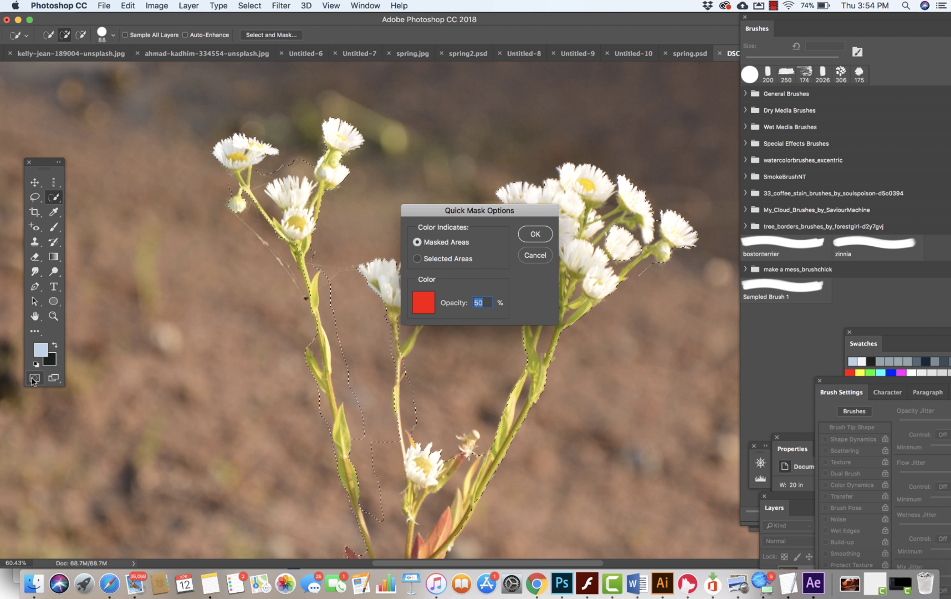
left_click(421, 300)
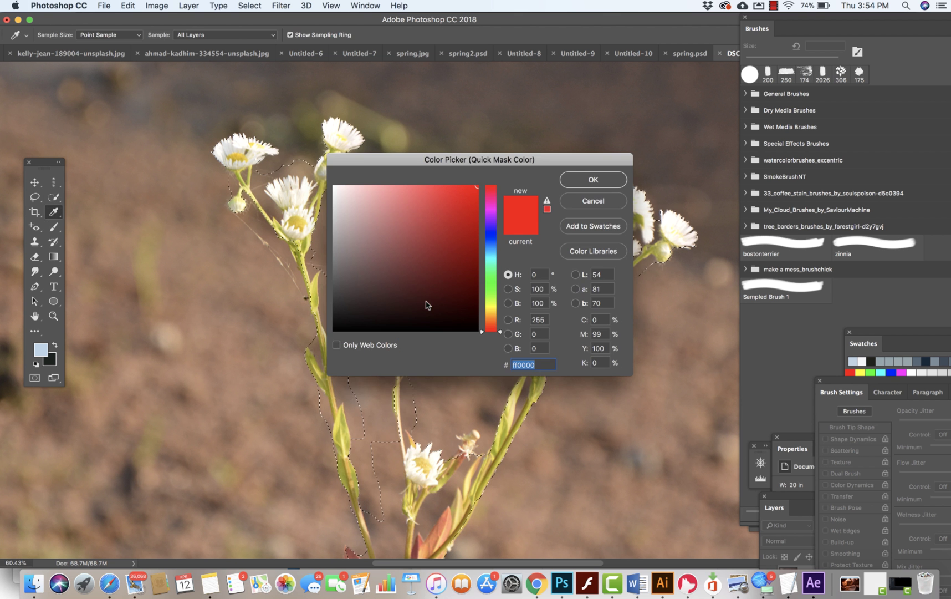
left_click(593, 181)
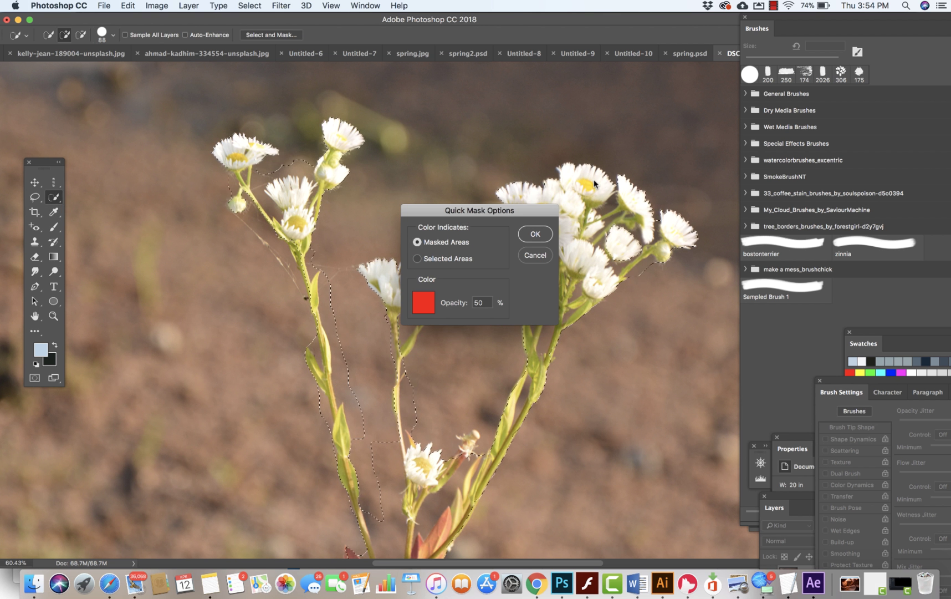
left_click(531, 235)
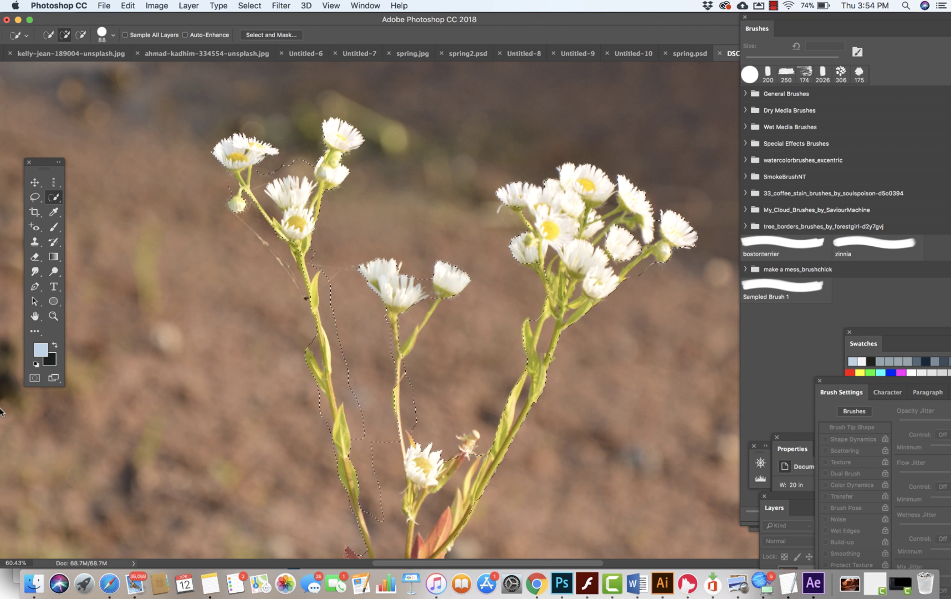
left_click(34, 378)
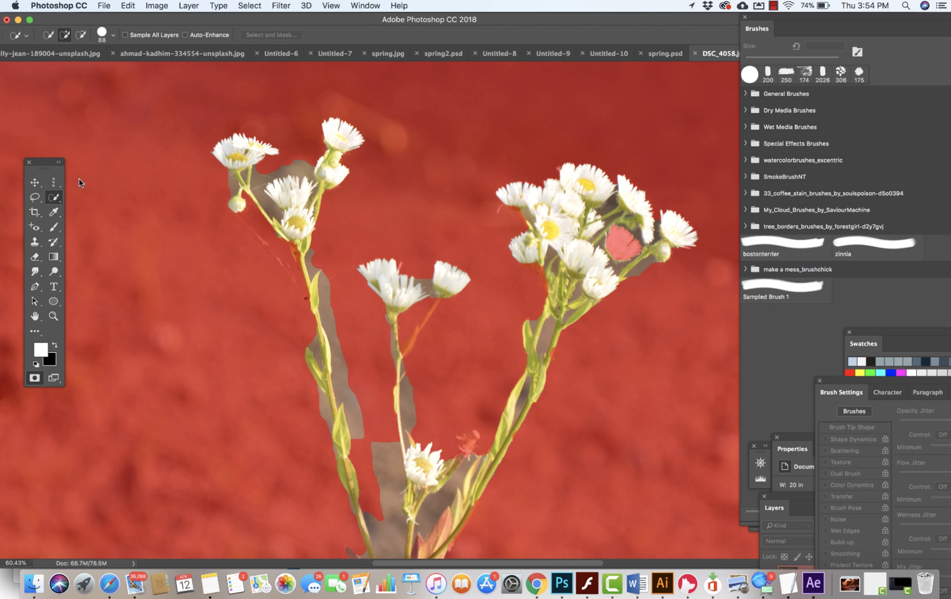
Set the Brush tool to a 79 px Hard Round tip and paint white on the mask beside the left stem.
right_click(56, 226)
left_click(89, 225)
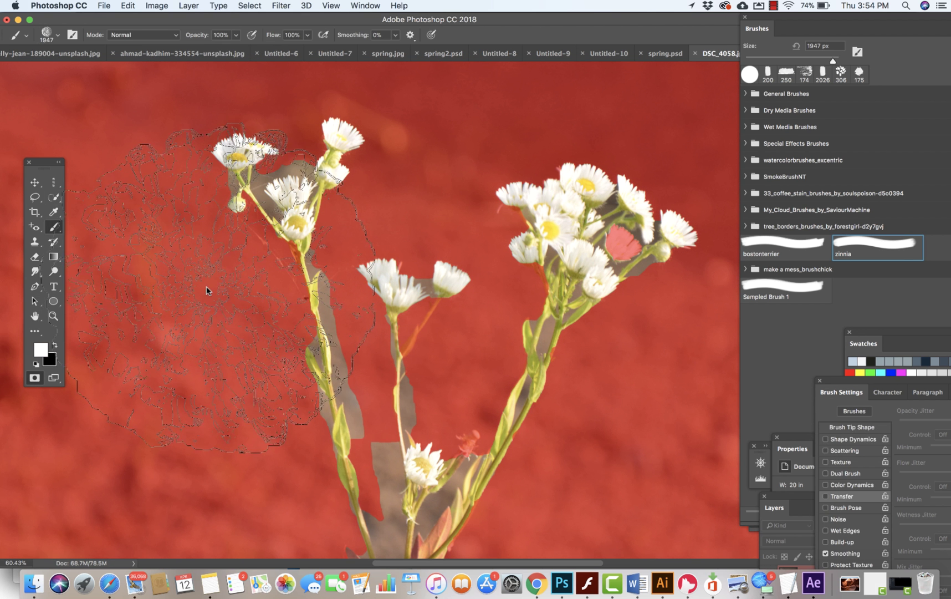
left_click(58, 35)
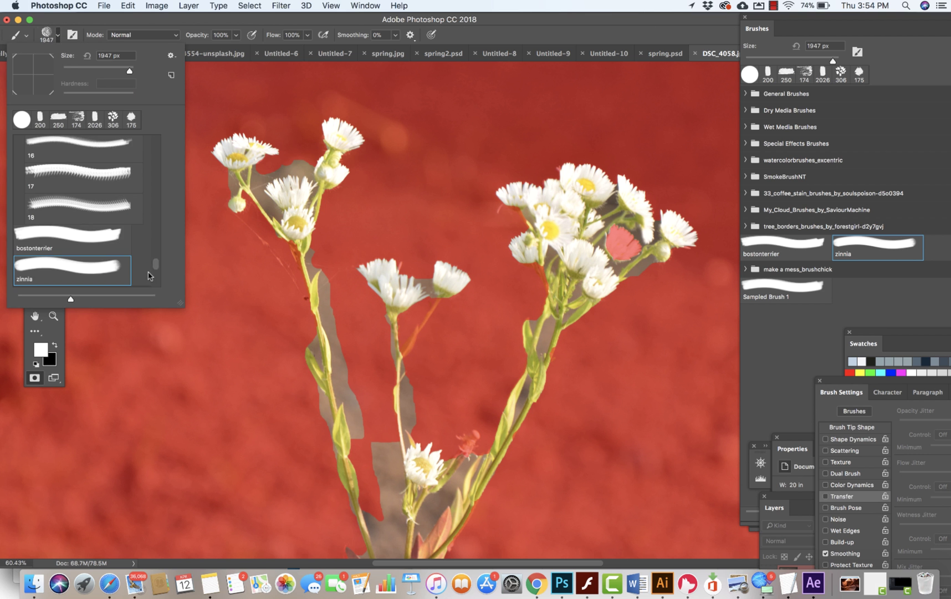
scroll(149, 276, "up", 15)
left_click(75, 196)
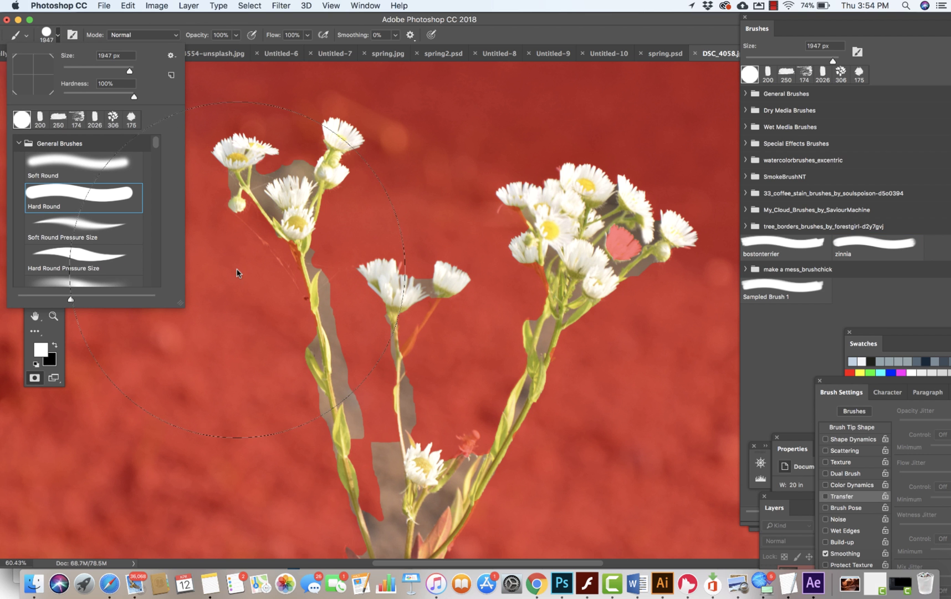
left_click_drag(131, 75, 97, 73)
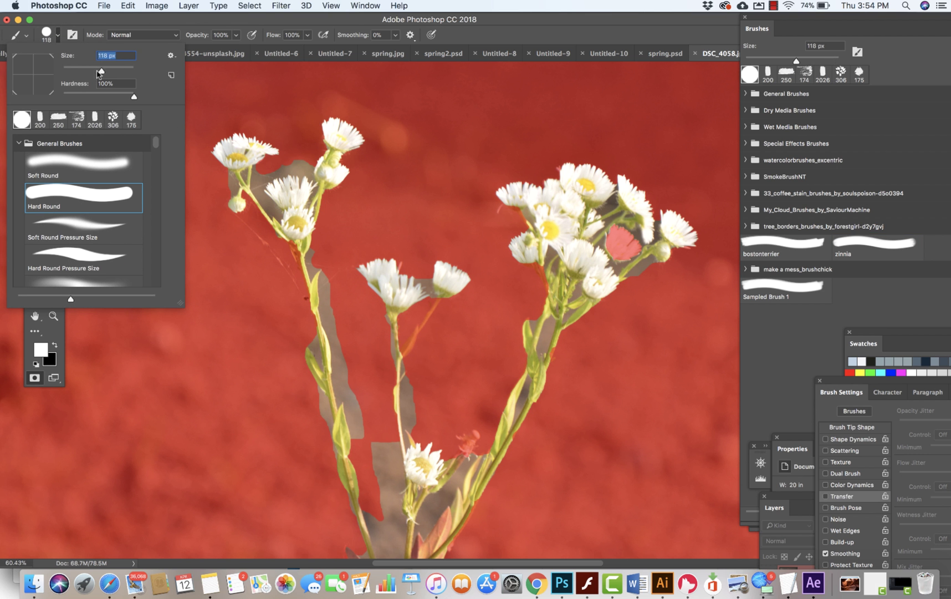
left_click_drag(315, 397, 325, 418)
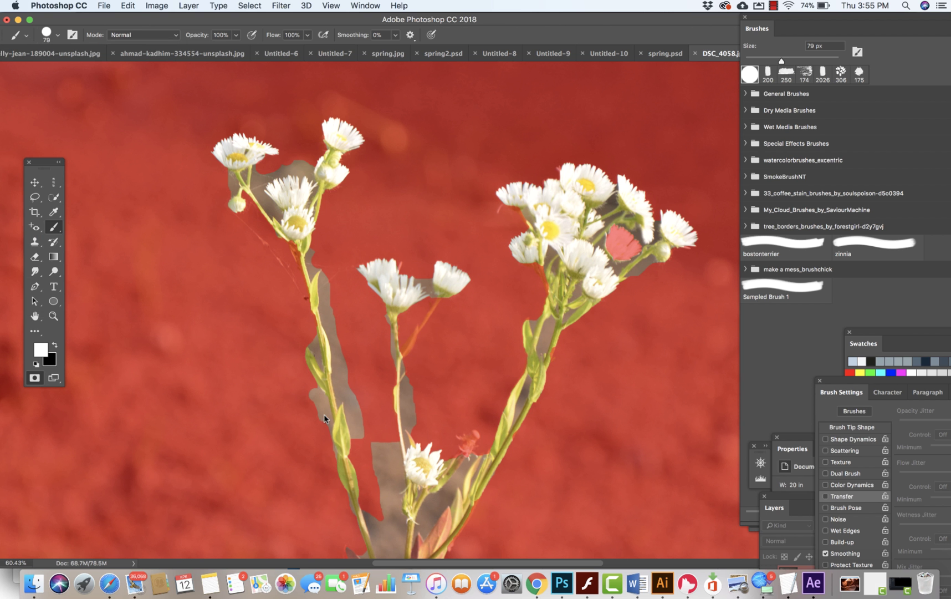
Switch the foreground to black and mask the unwanted background along the left stem with a brush down to 35 px.
left_click(54, 346)
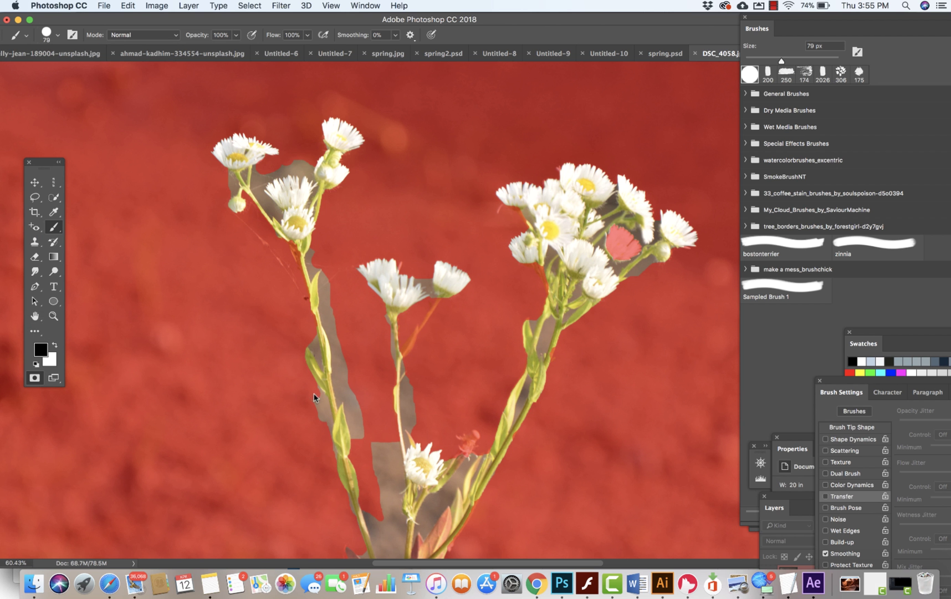
key("super+plus")
key("super+plus")
key("super+plus")
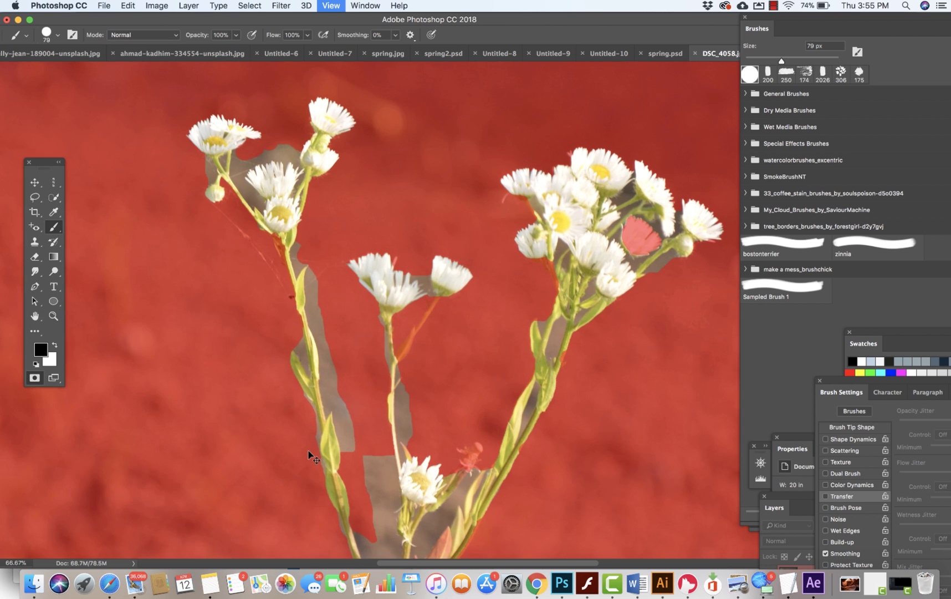
mouse_move(109, 333)
left_mouse_down()
mouse_move(100, 356)
mouse_move(131, 454)
left_mouse_up()
left_click_drag(131, 399, 340, 374)
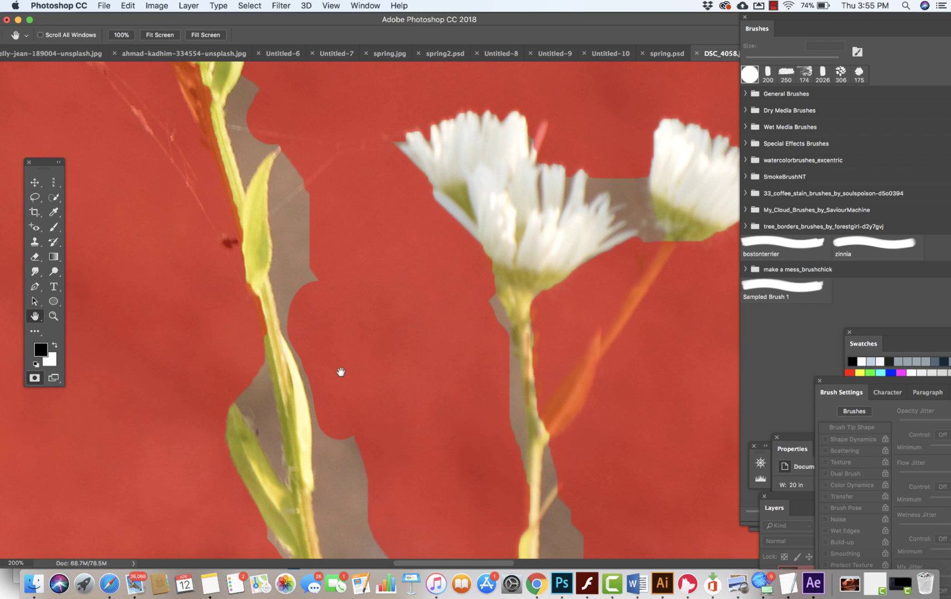
left_click_drag(344, 445, 340, 463)
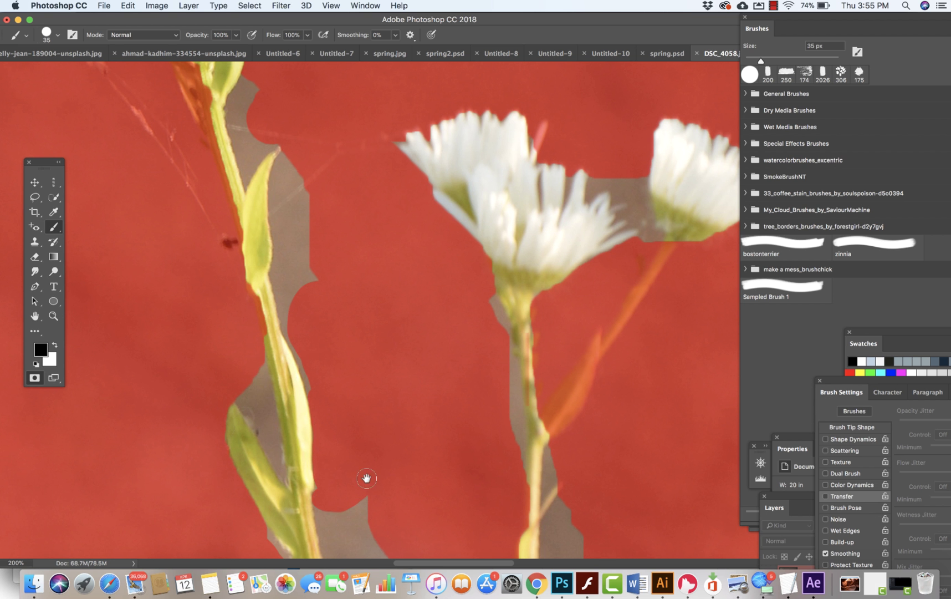
Mask more background beside the left stem, toggling Quick Mask off and on to check the selection outline.
left_click(34, 378)
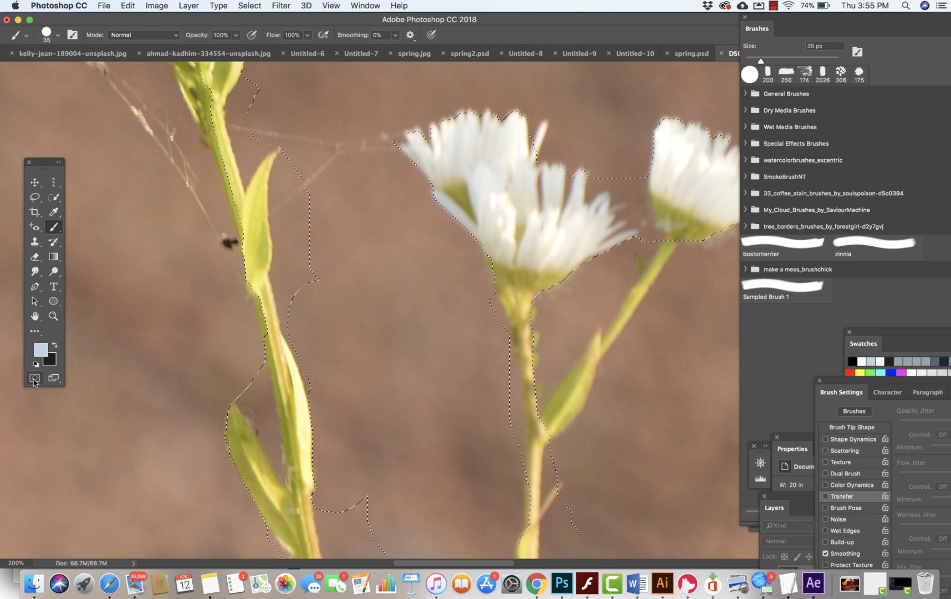
left_click(34, 378)
left_click_drag(325, 276, 287, 294)
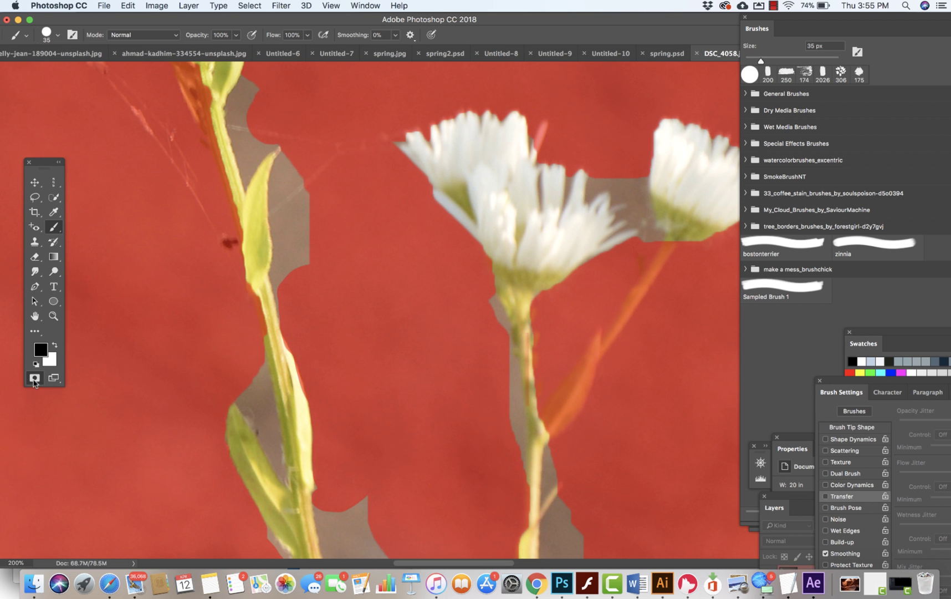
left_click(35, 378)
left_click(34, 378)
left_click(35, 378)
left_click(34, 378)
Clean up the mask around the left stem and its upper leaf, reducing the brush to 8 px for the tight edges.
left_click(56, 345)
mouse_move(252, 378)
left_mouse_down()
mouse_move(256, 414)
mouse_move(246, 406)
left_mouse_up()
mouse_move(306, 221)
left_mouse_down()
mouse_move(285, 289)
mouse_move(296, 249)
mouse_move(456, 480)
left_mouse_up()
key("super+plus")
mouse_move(325, 242)
left_mouse_down()
mouse_move(291, 315)
mouse_move(298, 459)
mouse_move(342, 382)
mouse_move(319, 333)
left_mouse_up()
key("h")
left_click_drag(391, 330, 636, 383)
key("b")
mouse_move(474, 197)
left_mouse_down()
mouse_move(468, 170)
mouse_move(440, 202)
mouse_move(454, 268)
mouse_move(484, 269)
mouse_move(462, 229)
mouse_move(505, 285)
left_mouse_up()
key("bracketleft")
key("bracketleft")
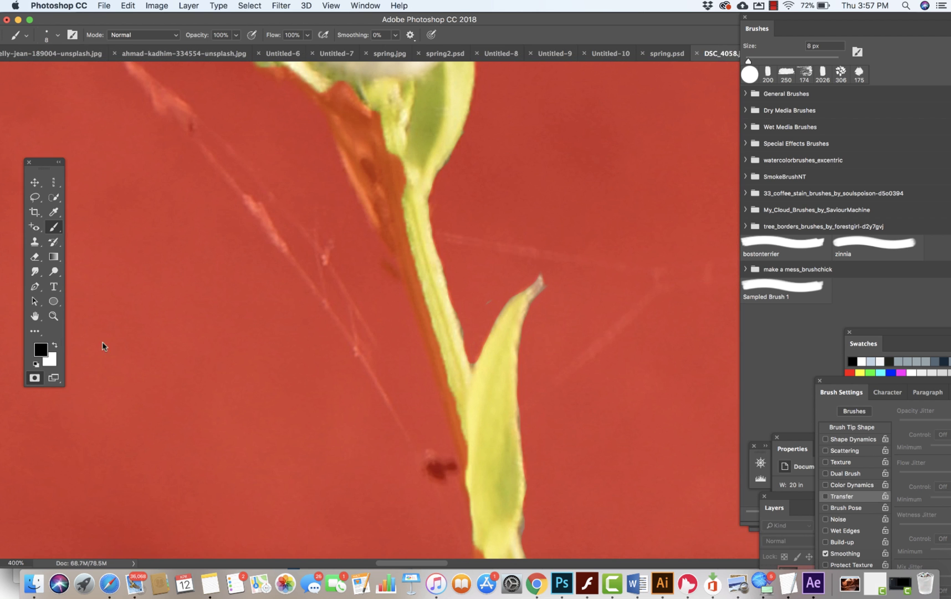
Paint white with a 15 px brush over the masked stem and leaf below the left flowers, and check the selection.
key("x")
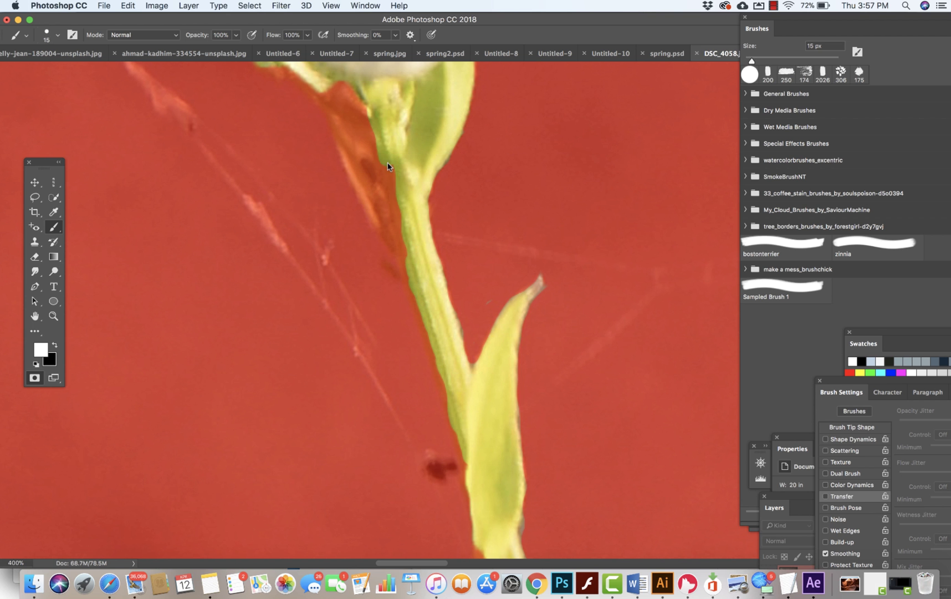
left_click_drag(388, 166, 374, 214)
left_click_drag(323, 84, 348, 143)
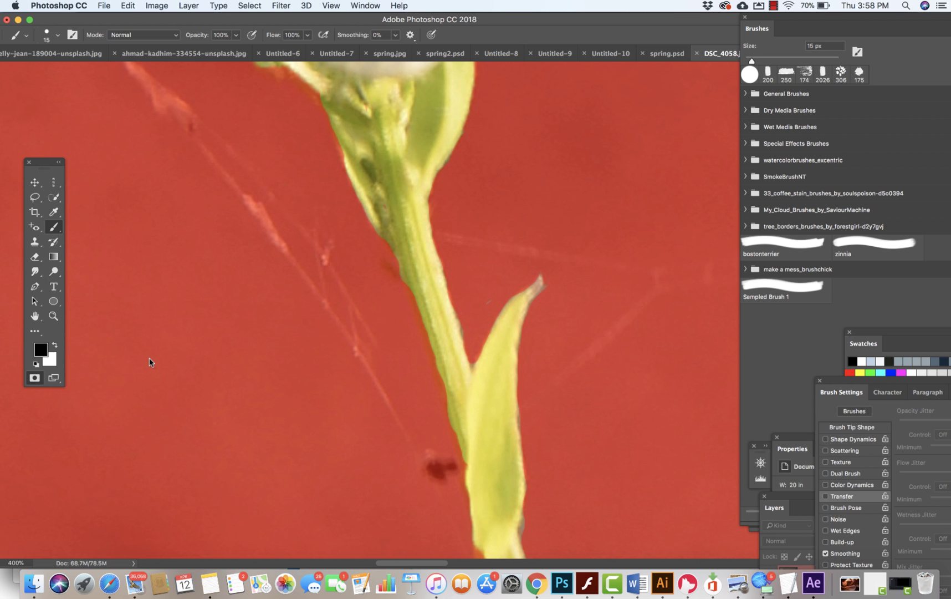
left_click(34, 377)
left_click(34, 378)
Mask the background around the small hanging bud and the neighbouring upper-left stems in black with a 35 px brush.
key("super+1")
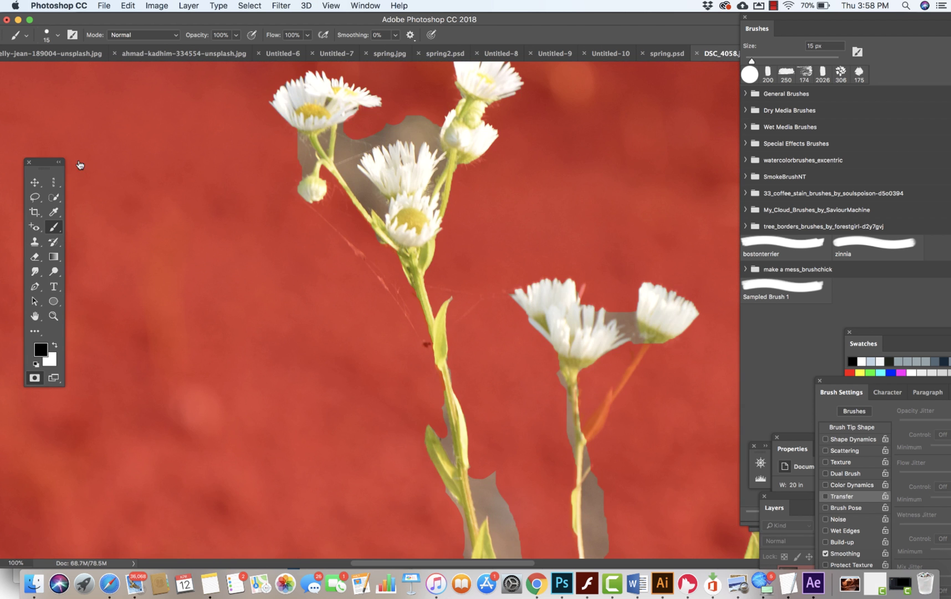
key("super+plus")
key("super+plus")
left_click_drag(297, 173, 487, 539)
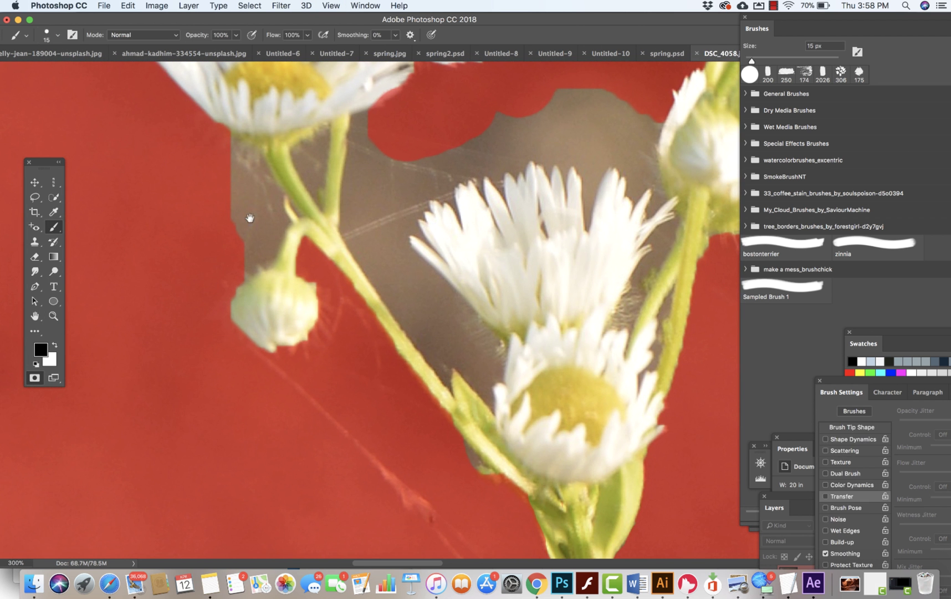
key("bracketright")
mouse_move(250, 229)
left_mouse_down()
mouse_move(270, 212)
mouse_move(254, 183)
mouse_move(245, 206)
left_mouse_up()
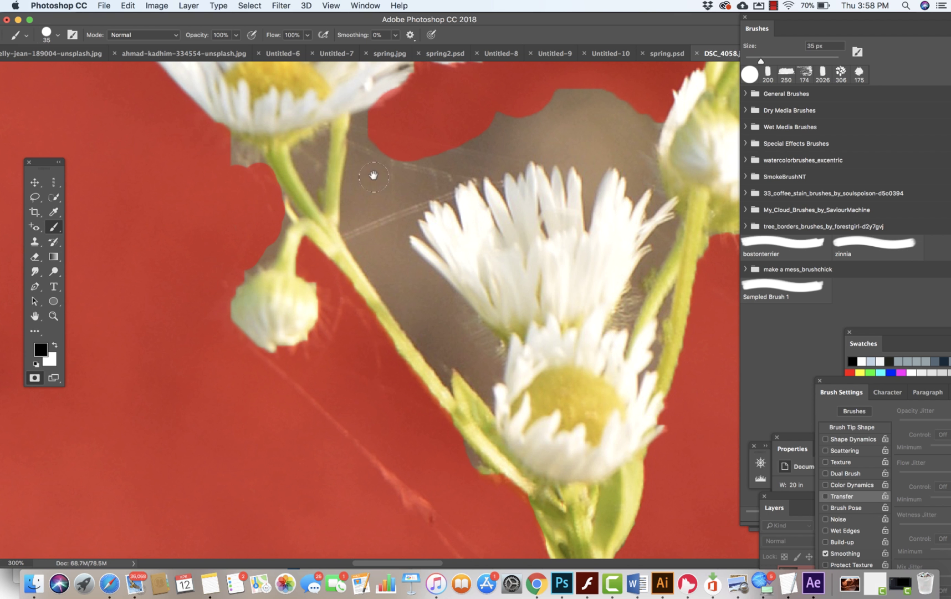
mouse_move(370, 125)
left_mouse_down()
mouse_move(361, 231)
mouse_move(409, 150)
mouse_move(545, 108)
mouse_move(634, 105)
mouse_move(411, 167)
mouse_move(419, 180)
mouse_move(611, 99)
left_mouse_up()
Trace the left petal edges of the middle flower in the upper-left cluster with a 5 px black brush, undoing stray strokes.
key("super+plus")
key("super+plus")
mouse_move(582, 146)
left_mouse_down()
mouse_move(544, 255)
mouse_move(536, 251)
left_mouse_up()
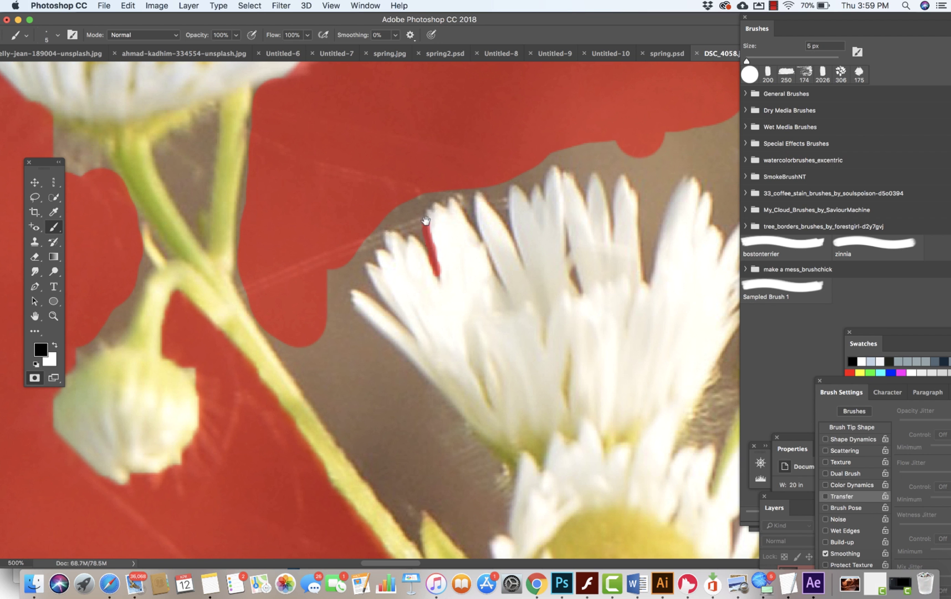
left_click_drag(417, 228, 399, 226)
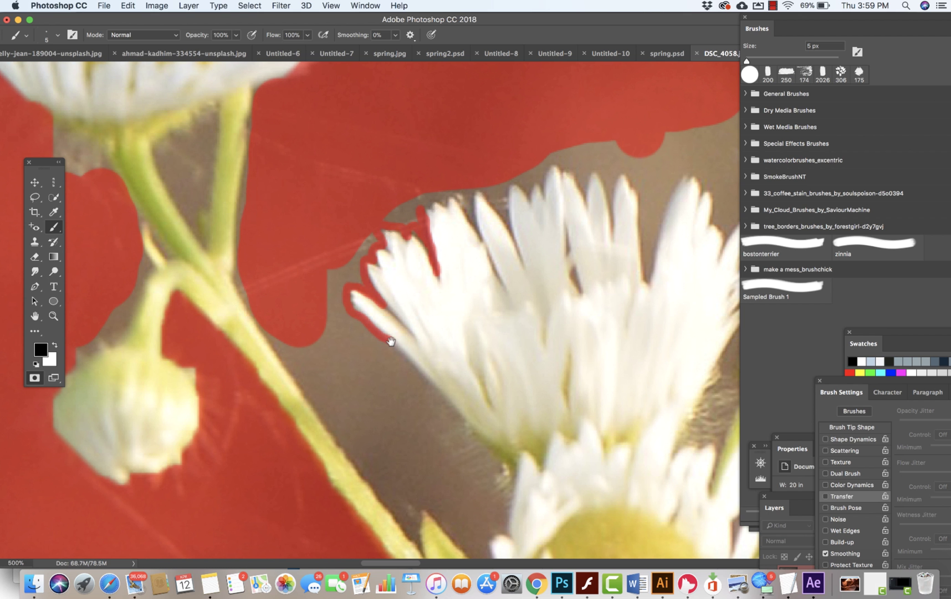
key("alt+super+z")
left_click_drag(402, 361, 496, 462)
left_click(127, 5)
left_click(136, 29)
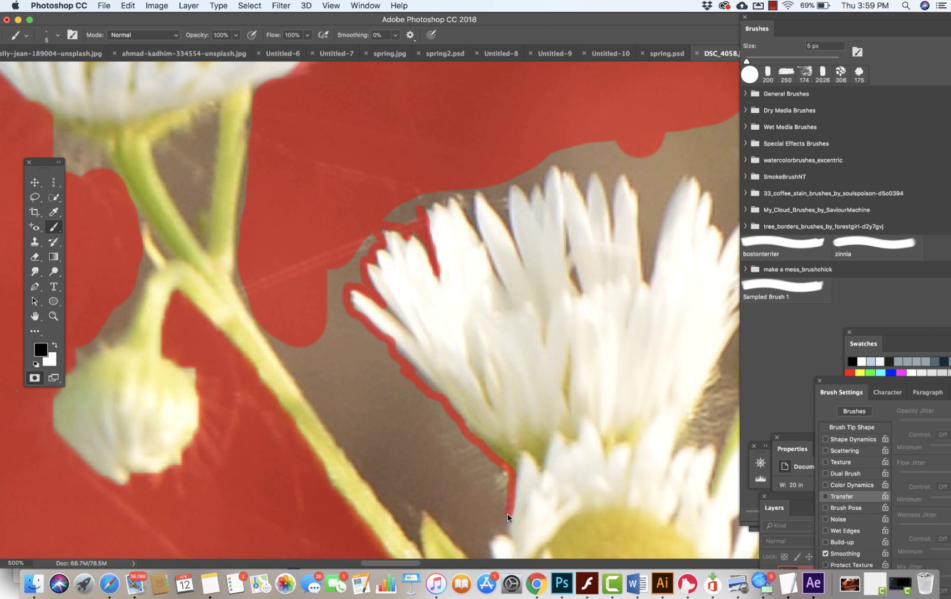
Enlarge the brush to 30 px and mask the remaining background between the diagonal stem and the flower's left petals.
key("bracketright")
key("bracketright")
key("bracketright")
key("bracketright")
key("bracketright")
mouse_move(482, 554)
left_mouse_down()
mouse_move(492, 486)
mouse_move(356, 340)
mouse_move(321, 285)
mouse_move(336, 377)
mouse_move(432, 470)
mouse_move(427, 461)
mouse_move(388, 459)
mouse_move(295, 338)
left_mouse_up()
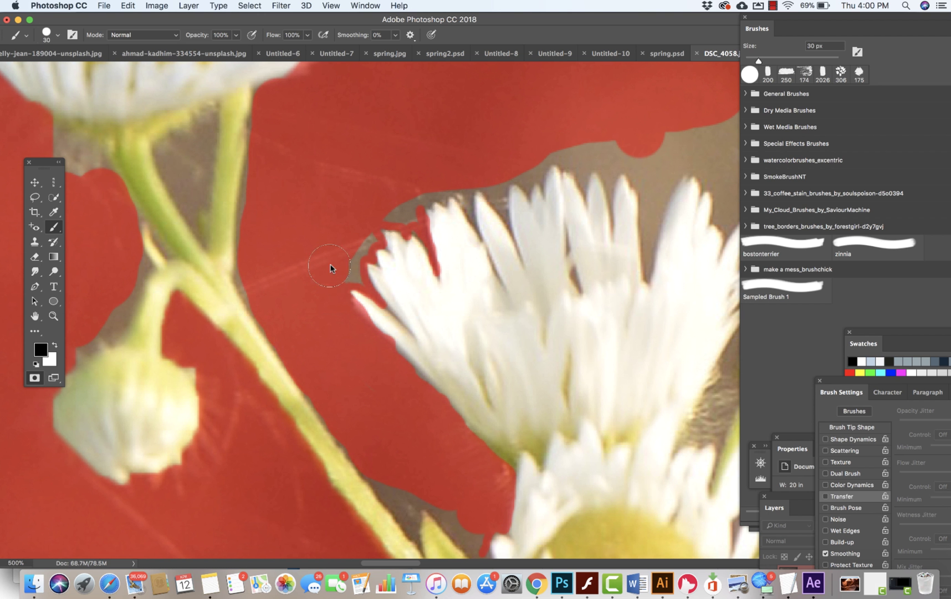
mouse_move(330, 268)
left_mouse_down()
mouse_move(345, 252)
mouse_move(387, 209)
mouse_move(402, 213)
mouse_move(408, 169)
left_mouse_up()
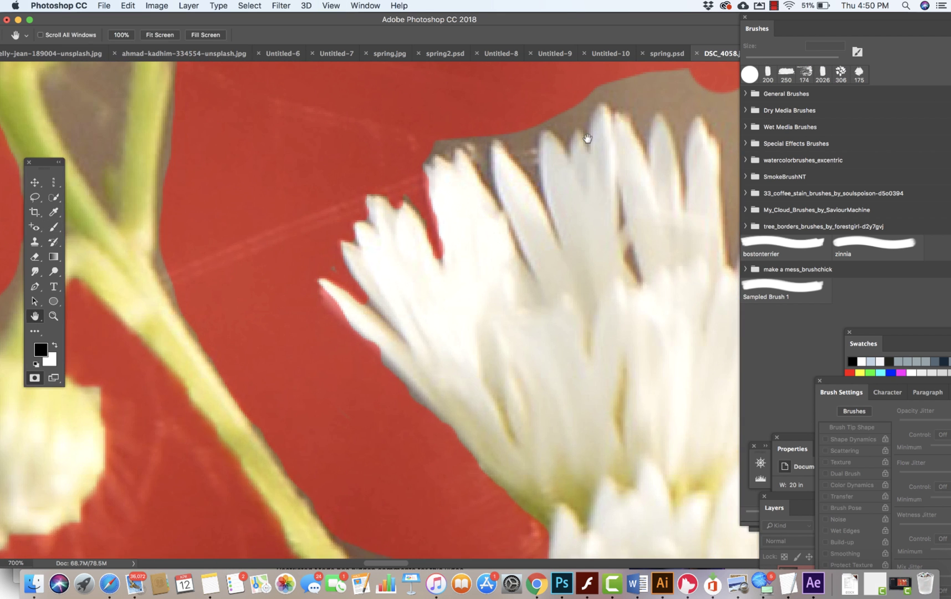
Mask the background above and between the flower's upper petal tips with an 8 px black brush.
left_click_drag(588, 139, 488, 289)
mouse_move(529, 208)
left_mouse_down()
mouse_move(631, 223)
mouse_move(670, 198)
left_mouse_up()
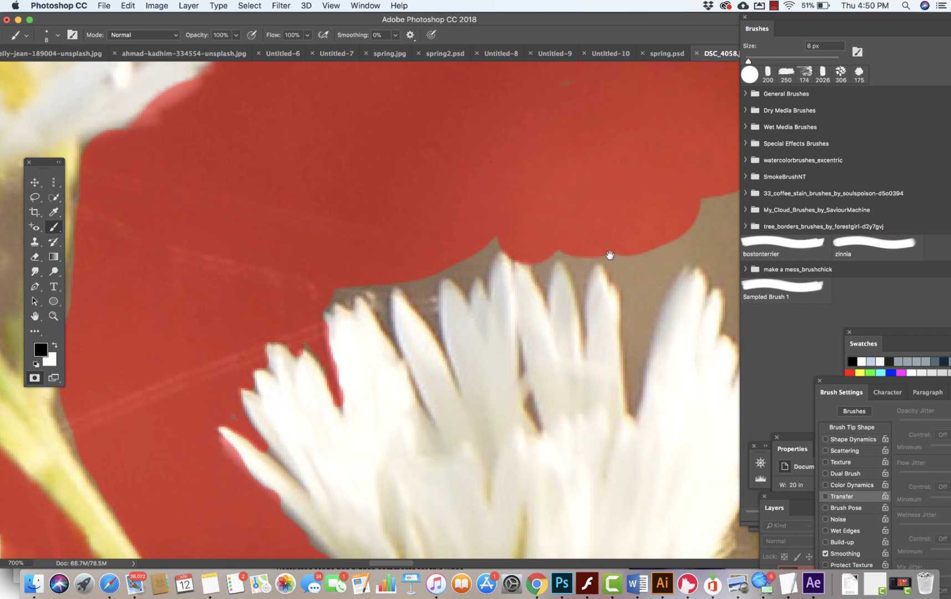
mouse_move(617, 270)
left_mouse_down()
mouse_move(629, 310)
mouse_move(634, 402)
mouse_move(671, 249)
mouse_move(656, 293)
mouse_move(641, 245)
left_mouse_up()
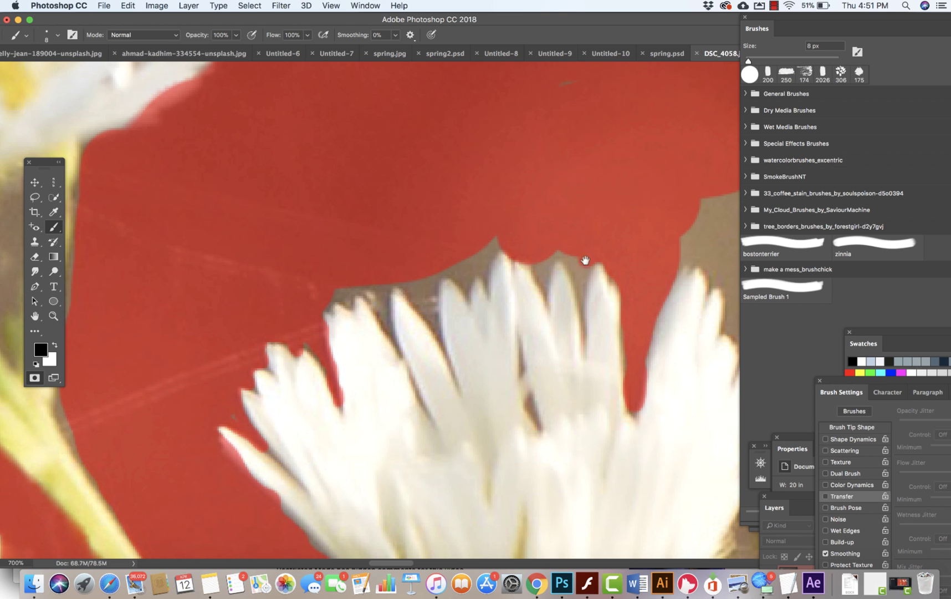
mouse_move(586, 260)
left_mouse_down()
mouse_move(550, 254)
mouse_move(547, 282)
left_mouse_up()
mouse_move(494, 238)
left_mouse_down()
mouse_move(432, 272)
mouse_move(429, 310)
mouse_move(406, 275)
mouse_move(411, 265)
mouse_move(381, 293)
mouse_move(384, 305)
mouse_move(359, 279)
mouse_move(331, 292)
left_mouse_up()
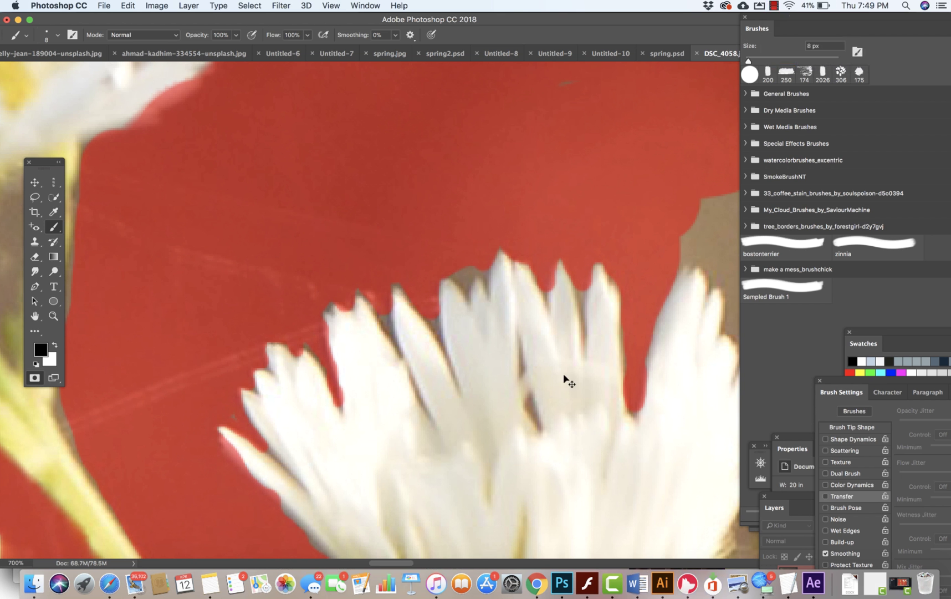
Mask the background between the flower's upper petals in black, reducing the brush from 8 px to 2 px for the narrow gaps.
key("super+plus")
key("super+plus")
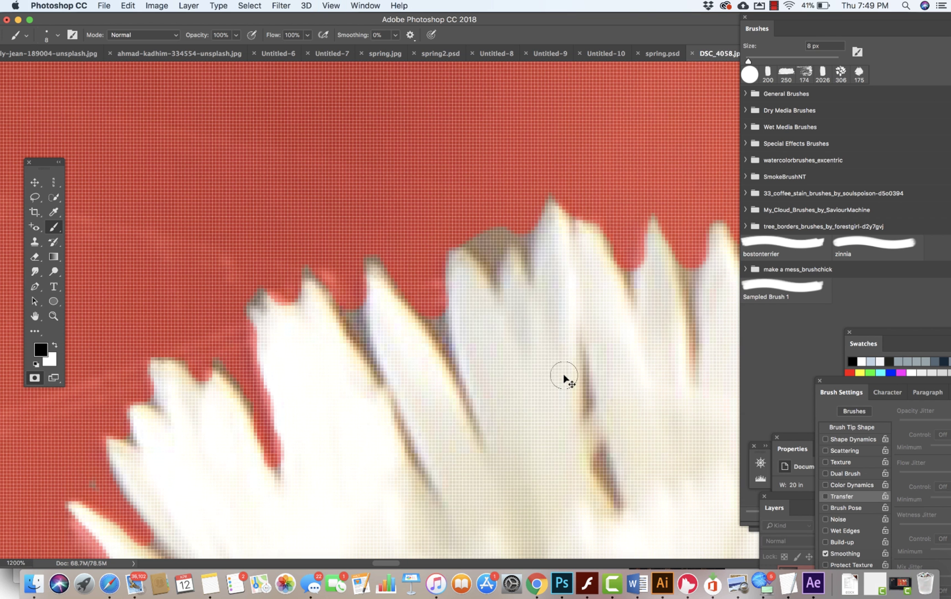
left_click_drag(481, 250, 530, 274)
key("bracketleft")
key("bracketleft")
key("bracketleft")
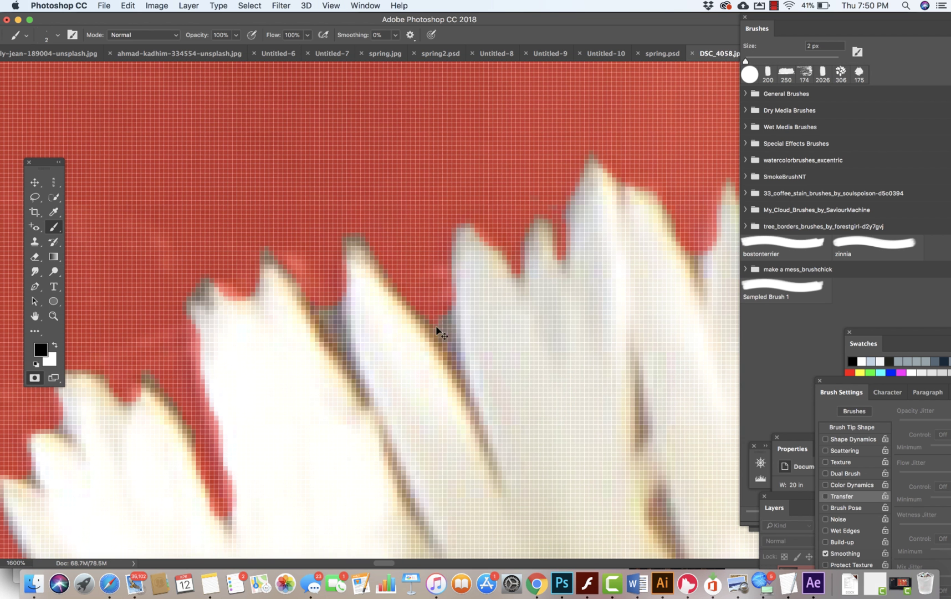
left_click_drag(437, 329, 493, 457)
left_click_drag(418, 518, 329, 310)
mouse_move(147, 552)
left_mouse_down()
mouse_move(307, 299)
mouse_move(296, 262)
left_mouse_up()
Switch to white and restore the flower's left petal edges with a brush enlarged to 5 px.
key("x")
mouse_move(210, 344)
left_mouse_down()
mouse_move(237, 366)
mouse_move(213, 347)
left_mouse_up()
key("bracketright")
key("bracketright")
key("bracketright")
left_click_drag(166, 289, 117, 237)
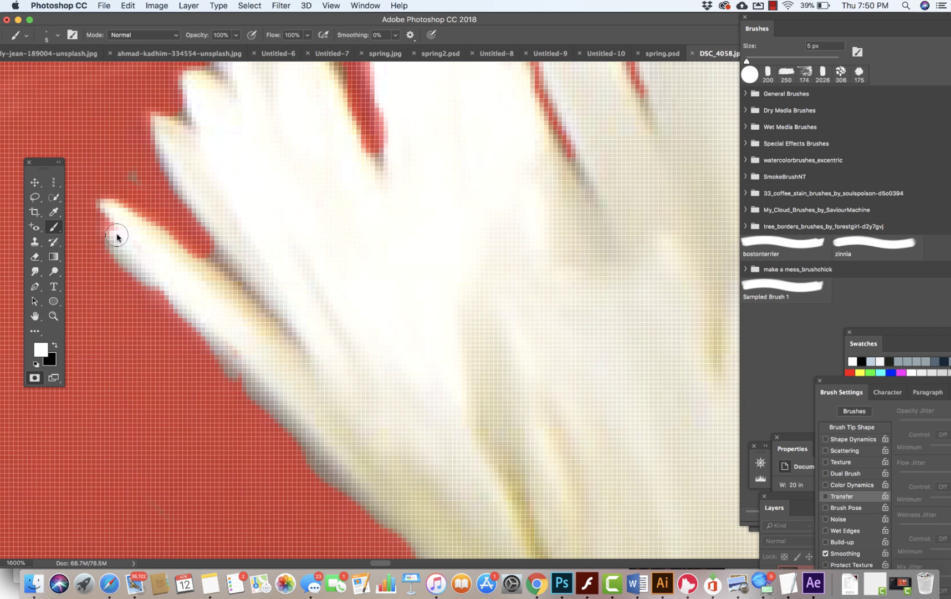
Switch back to black with a smaller brush and mask the background gaps between the flower's right-hand petals.
key("x")
key("bracketleft")
key("super+minus")
key("super+minus")
key("super+minus")
left_click_drag(526, 246, 189, 271)
left_click_drag(269, 289, 247, 208)
left_click_drag(309, 168, 308, 153)
key("super+plus")
mouse_move(391, 115)
left_mouse_down()
mouse_move(367, 332)
mouse_move(384, 382)
mouse_move(403, 401)
mouse_move(453, 360)
mouse_move(442, 427)
mouse_move(479, 398)
mouse_move(452, 247)
mouse_move(490, 176)
left_mouse_up()
Enlarge the brush and mask the open background between the flower's right petals and the neighbouring green stem.
key("bracketright")
key("bracketright")
key("bracketright")
key("bracketright")
key("bracketright")
key("bracketright")
key("bracketright")
mouse_move(460, 198)
left_mouse_down()
mouse_move(341, 274)
mouse_move(436, 282)
mouse_move(389, 276)
mouse_move(397, 318)
mouse_move(453, 346)
mouse_move(471, 395)
mouse_move(457, 418)
left_mouse_up()
Reduce the brush to 4 px and mask the background around the fine petal tips on the flower's right side.
key("bracketleft")
key("bracketleft")
key("bracketleft")
key("space")
left_click_drag(393, 244, 444, 66)
mouse_move(458, 336)
left_mouse_down()
mouse_move(565, 192)
mouse_move(539, 234)
left_mouse_up()
mouse_move(453, 346)
left_mouse_down()
mouse_move(514, 297)
mouse_move(505, 287)
left_mouse_up()
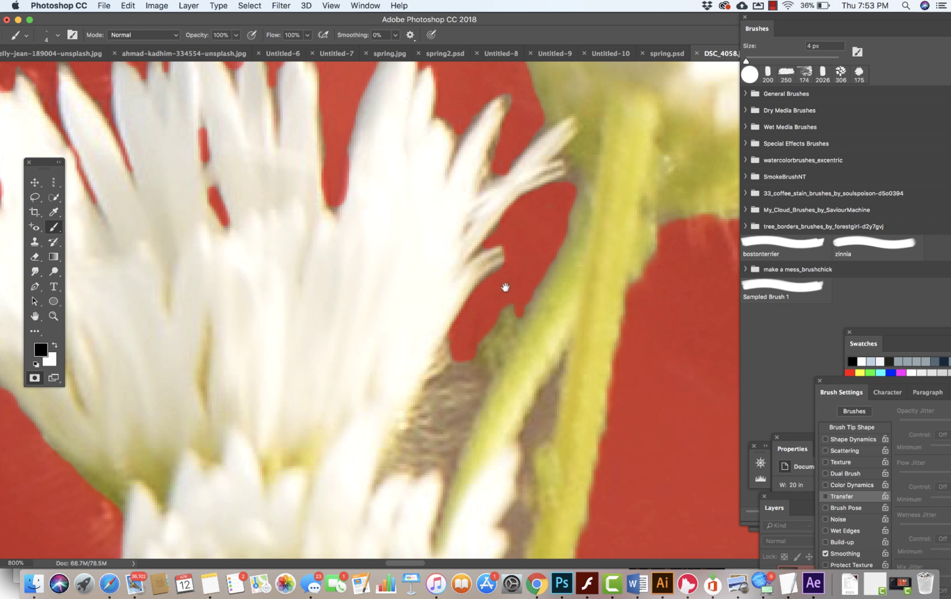
Mask the background strip along the flower's lower-right petals in black and leave Quick Mask mode.
left_click(35, 377)
left_click(34, 378)
key("super+minus")
key("super+equal")
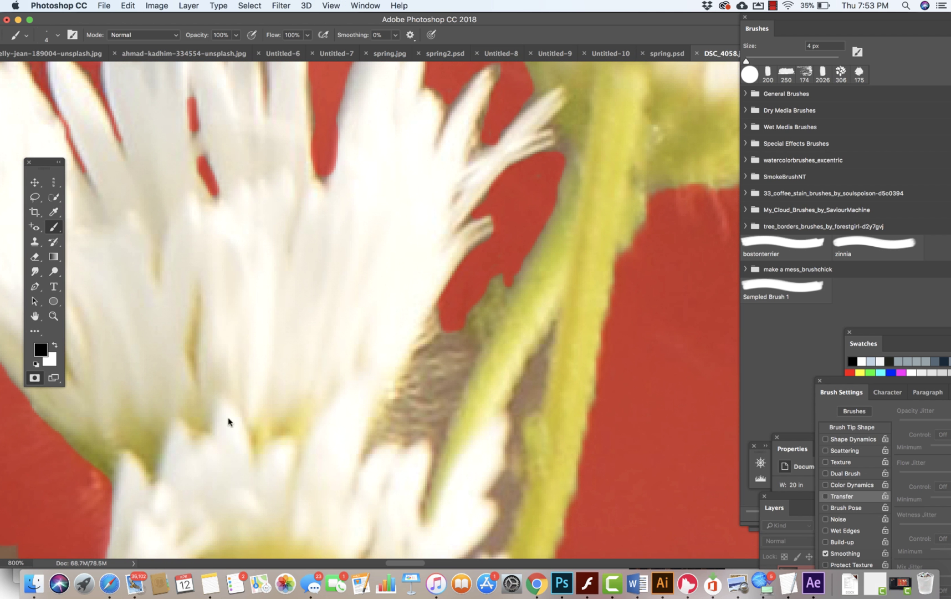
mouse_move(450, 321)
left_mouse_down()
mouse_move(403, 387)
mouse_move(435, 436)
mouse_move(463, 321)
mouse_move(382, 435)
mouse_move(448, 378)
mouse_move(428, 428)
left_mouse_up()
key("q")
left_click(773, 6)
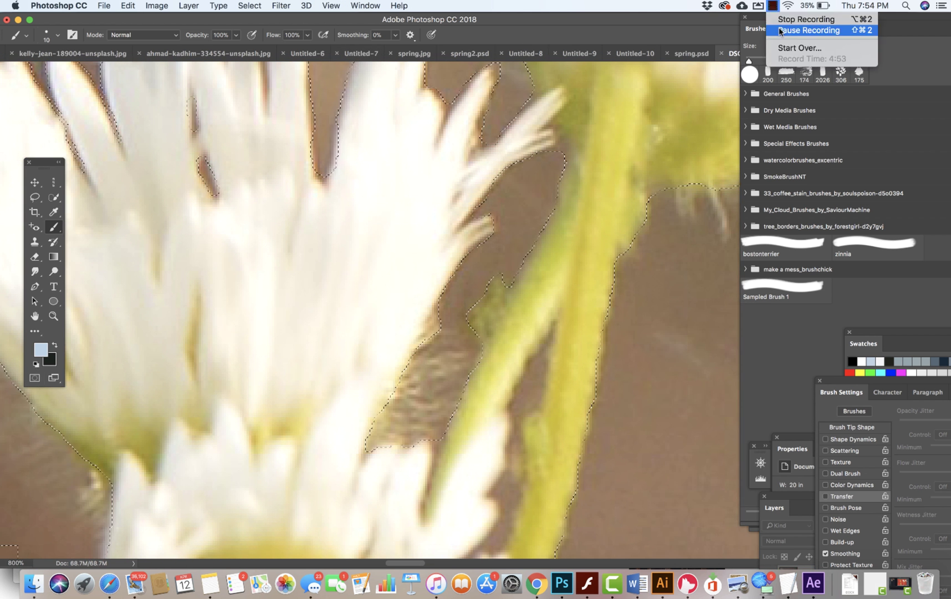
left_click(780, 30)
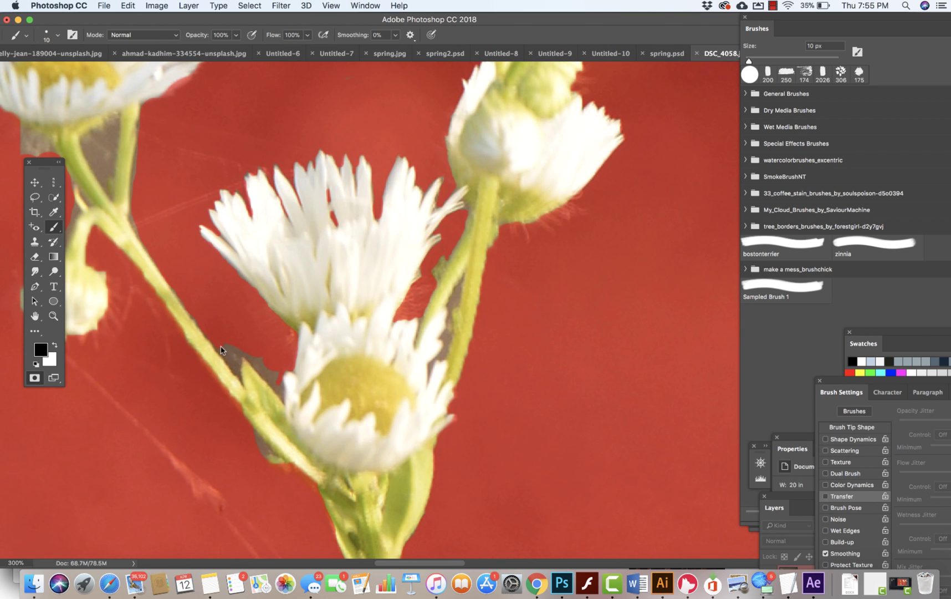
In Quick Mask mode, mask the background around the small leaf and the diagonal stem in black with a 10 px brush.
mouse_move(221, 347)
left_mouse_down()
mouse_move(280, 396)
mouse_move(280, 380)
left_mouse_up()
left_click_drag(114, 166, 256, 325)
key("super+plus")
key("super+plus")
mouse_move(183, 277)
left_mouse_down()
mouse_move(349, 280)
mouse_move(238, 384)
mouse_move(248, 471)
mouse_move(208, 392)
left_mouse_up()
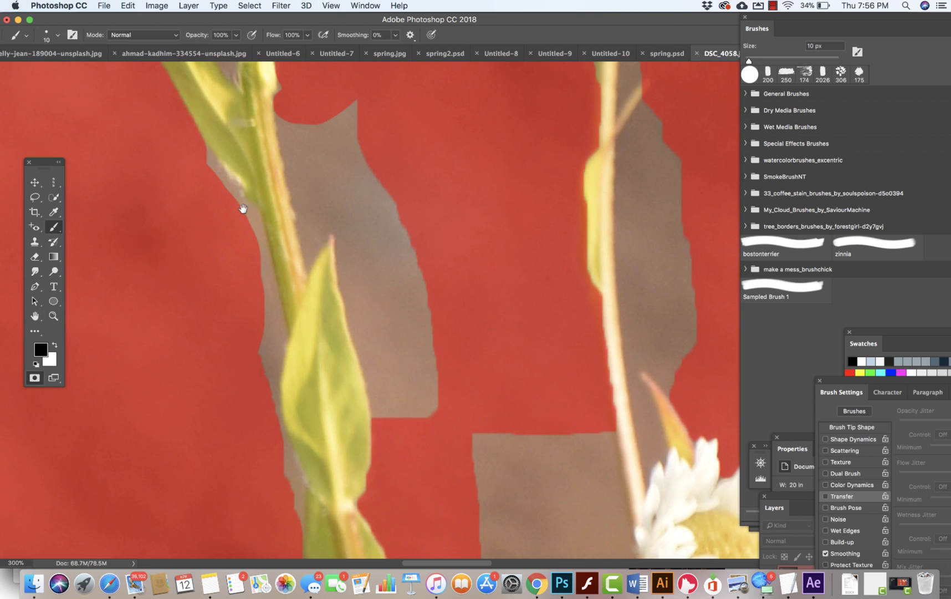
Mask the wide background area to the right of the left stem and its pointed leaf, enlarging the black brush.
mouse_move(244, 206)
left_mouse_down()
mouse_move(266, 270)
mouse_move(271, 403)
mouse_move(242, 219)
mouse_move(213, 167)
left_mouse_up()
mouse_move(353, 114)
left_mouse_down()
mouse_move(417, 335)
mouse_move(420, 406)
left_mouse_up()
key("bracketright")
key("bracketright")
key("bracketright")
mouse_move(418, 402)
left_mouse_down()
mouse_move(349, 156)
mouse_move(320, 128)
mouse_move(295, 148)
mouse_move(352, 263)
mouse_move(389, 369)
mouse_move(298, 226)
mouse_move(315, 246)
left_mouse_up()
Reduce the brush and mask the background strip along the left edge of the left stem and its leaves.
key("bracketleft")
key("bracketleft")
key("bracketleft")
left_click_drag(266, 402, 300, 517)
mouse_move(288, 517)
left_mouse_down()
mouse_move(219, 266)
mouse_move(230, 212)
left_mouse_up()
mouse_move(349, 311)
left_mouse_down()
mouse_move(357, 341)
mouse_move(440, 433)
mouse_move(509, 446)
mouse_move(480, 499)
left_mouse_up()
left_click(743, 5)
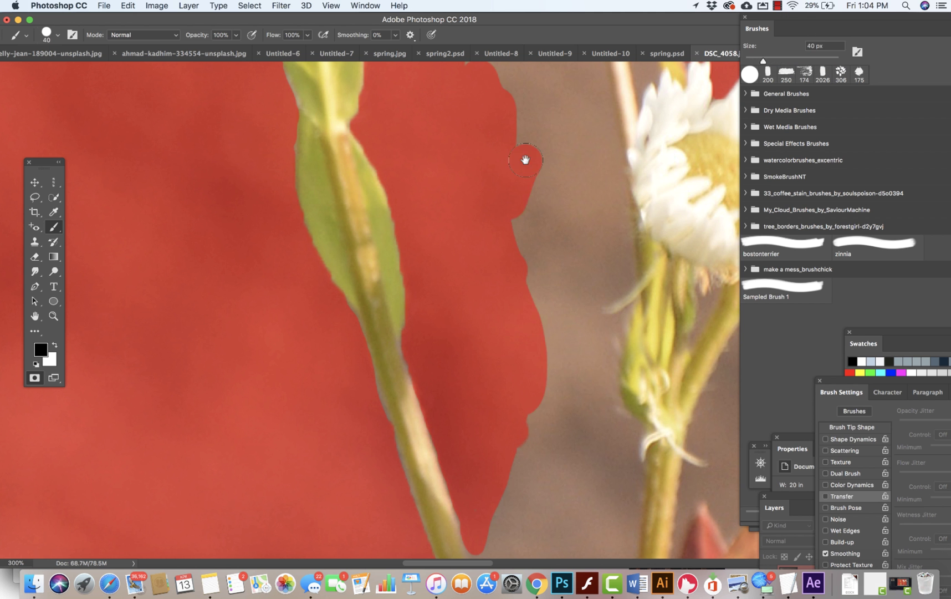
Mask the background between the left stem and the middle flower's stem in black, starting with a 40 px brush.
mouse_move(526, 160)
left_mouse_down()
mouse_move(586, 174)
mouse_move(502, 75)
left_mouse_up()
mouse_move(535, 67)
left_mouse_down()
mouse_move(504, 297)
mouse_move(555, 306)
mouse_move(587, 521)
left_mouse_up()
left_click_drag(492, 475, 414, 142)
key("bracketleft")
key("bracketleft")
mouse_move(505, 237)
left_mouse_down()
mouse_move(531, 336)
mouse_move(510, 410)
mouse_move(513, 388)
left_mouse_up()
Mask the small gap between the stalks directly under the middle flower with a 7 px black brush.
key("bracketright")
key("bracketright")
key("bracketright")
key("bracketright")
left_click_drag(616, 190, 441, 334)
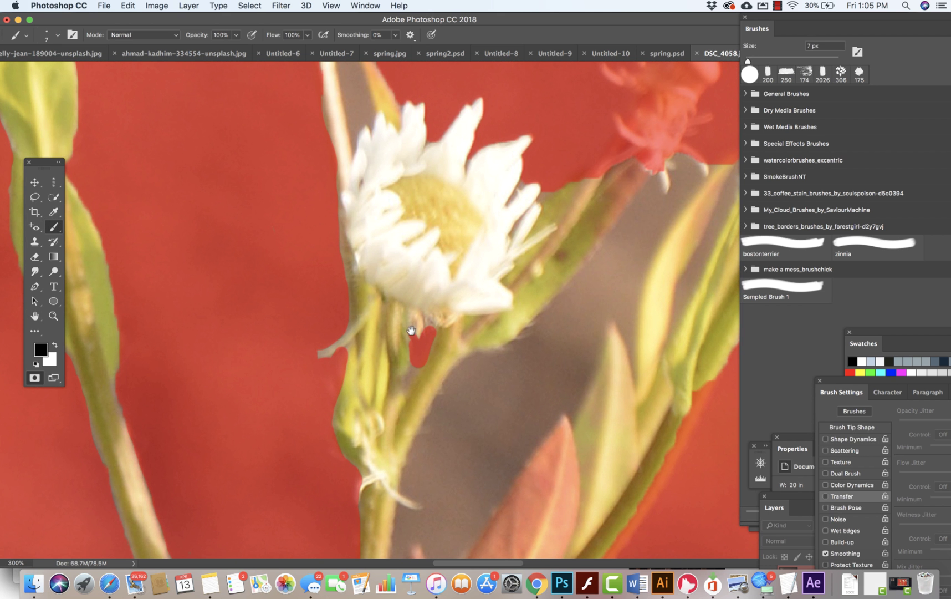
Mask the wide background between the middle flower's stem and the leaves to its right, enlarging the black brush to 30 px.
key("bracketright")
mouse_move(659, 176)
left_mouse_down()
mouse_move(613, 257)
mouse_move(426, 437)
mouse_move(485, 512)
mouse_move(565, 400)
mouse_move(570, 419)
mouse_move(607, 317)
mouse_move(633, 314)
mouse_move(686, 161)
mouse_move(658, 187)
mouse_move(685, 178)
mouse_move(679, 199)
mouse_move(561, 338)
mouse_move(467, 484)
mouse_move(491, 394)
mouse_move(517, 424)
mouse_move(577, 346)
mouse_move(554, 379)
left_mouse_up()
key("bracketleft")
key("bracketright")
key("bracketright")
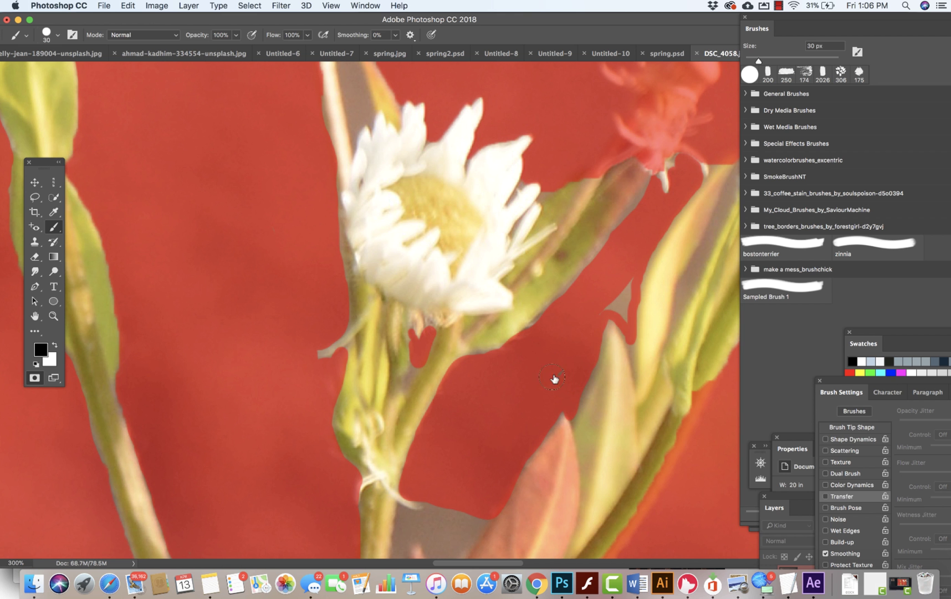
key("super+minus")
key("super+minus")
mouse_move(621, 314)
left_mouse_down()
mouse_move(631, 281)
mouse_move(641, 367)
mouse_move(648, 277)
left_mouse_up()
key("space")
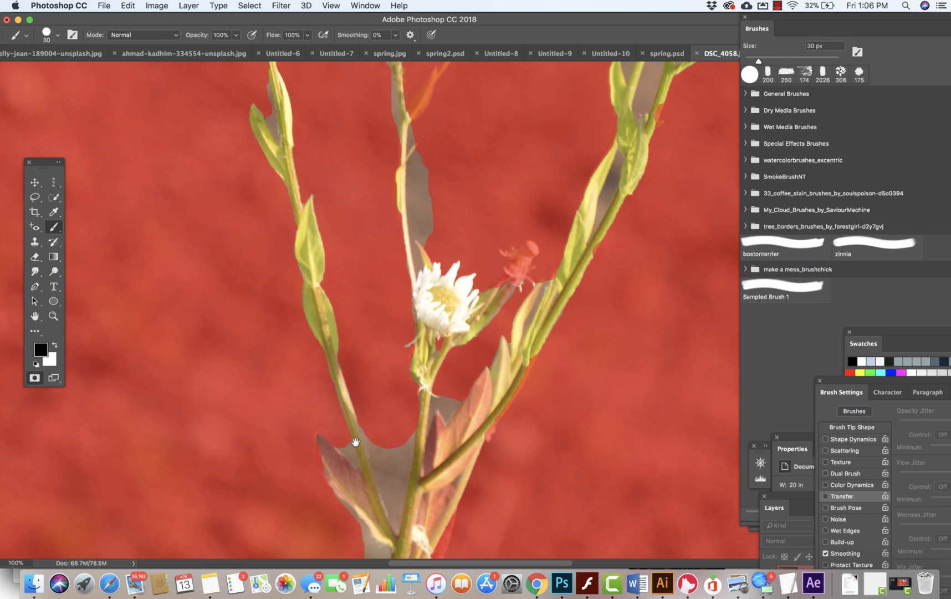
Switch to white with a 30 px brush and restore the leaves at the stems' base and the bud beside the middle flower.
key("bracketright")
key("bracketright")
key("bracketright")
key("bracketright")
key("bracketright")
left_click_drag(390, 556, 404, 315)
key("x")
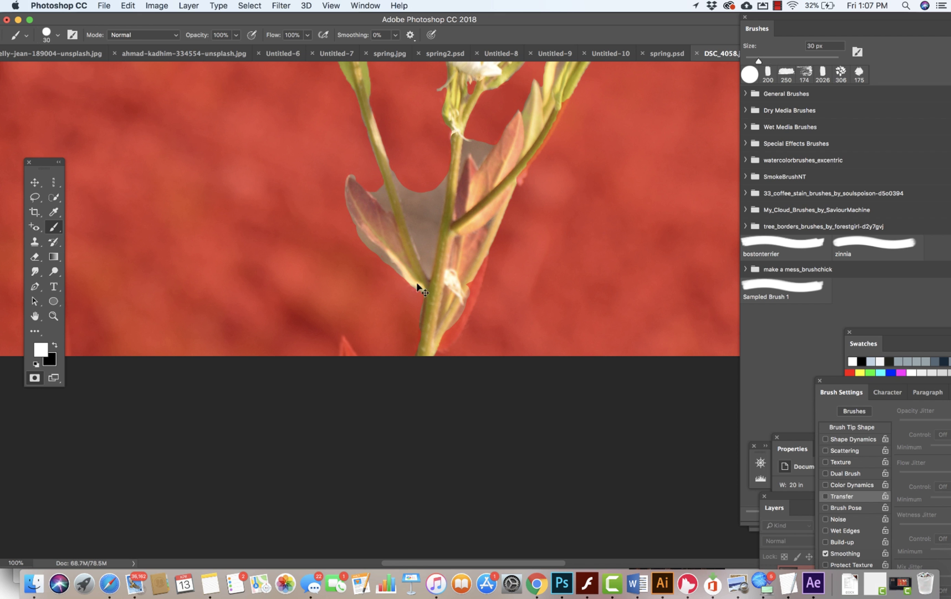
mouse_move(396, 177)
left_mouse_down()
mouse_move(418, 245)
mouse_move(437, 208)
mouse_move(429, 232)
mouse_move(427, 198)
left_mouse_up()
key("space")
left_click_drag(494, 246, 420, 408)
key("super+plus")
key("super+plus")
mouse_move(440, 343)
left_mouse_down()
mouse_move(481, 279)
mouse_move(394, 335)
mouse_move(411, 274)
mouse_move(449, 299)
mouse_move(437, 279)
mouse_move(458, 245)
left_mouse_up()
left_click_drag(525, 201, 429, 143)
Switch to black and mask the remaining background between the stems and leaves at the plant's base.
key("x")
mouse_move(467, 333)
left_mouse_down()
mouse_move(584, 138)
mouse_move(457, 333)
left_mouse_up()
key("space")
mouse_move(498, 232)
left_mouse_down()
mouse_move(480, 365)
mouse_move(511, 354)
left_mouse_up()
mouse_move(360, 282)
left_mouse_down()
mouse_move(405, 203)
mouse_move(449, 182)
mouse_move(422, 283)
left_mouse_up()
key("space")
mouse_move(449, 195)
left_mouse_down()
mouse_move(418, 224)
mouse_move(375, 226)
mouse_move(490, 277)
mouse_move(491, 296)
mouse_move(423, 176)
mouse_move(444, 154)
left_mouse_up()
left_click(34, 377)
left_click(34, 378)
left_click_drag(441, 426, 495, 264)
Check the selection outside Quick Mask mode, and mask the gap between the right stem and its narrow leaf in black.
left_click(34, 377)
left_click(34, 316)
left_click_drag(157, 292, 77, 417)
key("q")
key("b")
mouse_move(434, 188)
left_mouse_down()
mouse_move(452, 207)
mouse_move(442, 176)
mouse_move(488, 349)
left_mouse_up()
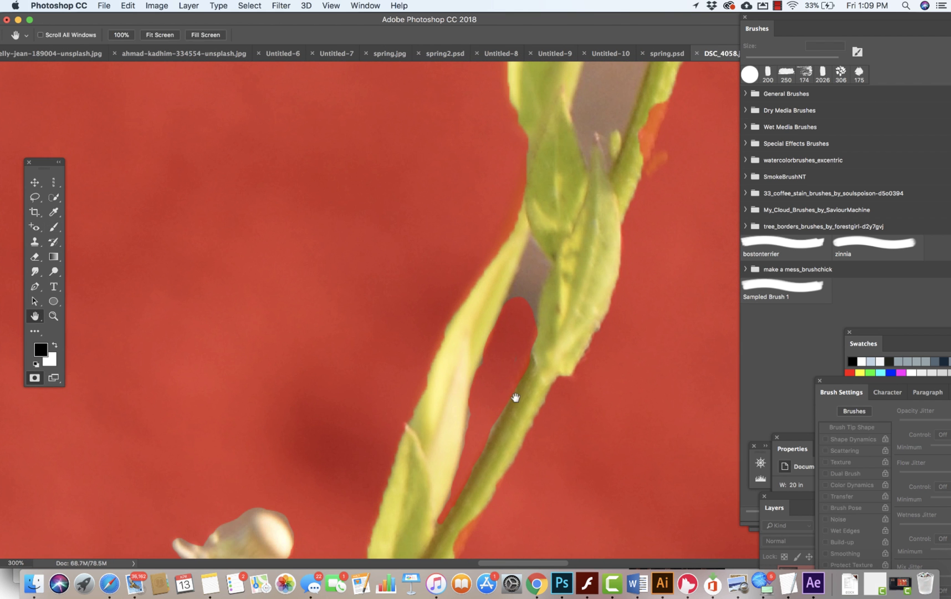
key("]")
key("]")
key("]")
left_click_drag(523, 299, 524, 274)
Mask the background gaps between the upper right stem, its branch and leaves with a black brush of 10 to 15 px.
left_click_drag(649, 72, 480, 270)
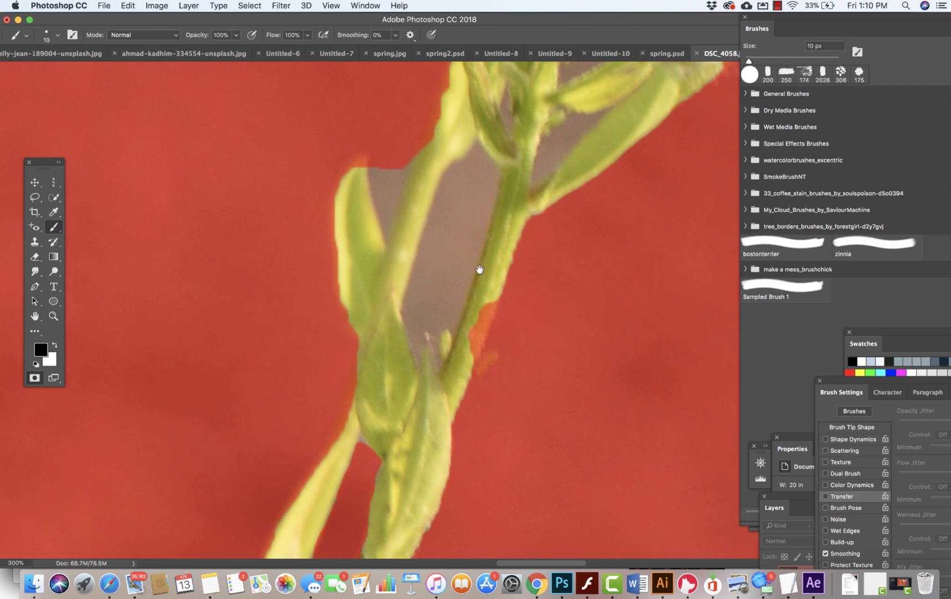
left_click_drag(371, 169, 390, 226)
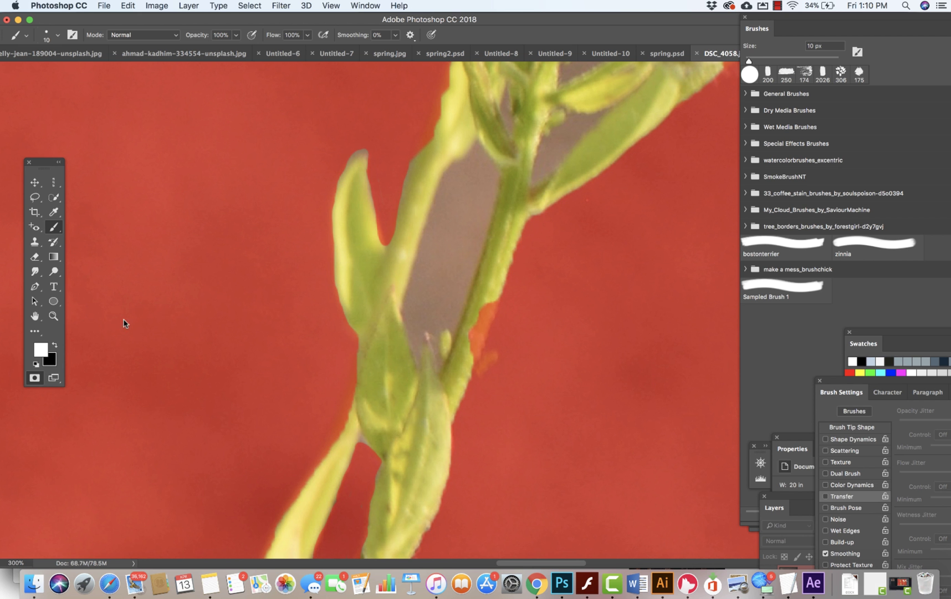
mouse_move(471, 177)
left_mouse_down()
mouse_move(436, 239)
mouse_move(449, 314)
mouse_move(465, 195)
left_mouse_up()
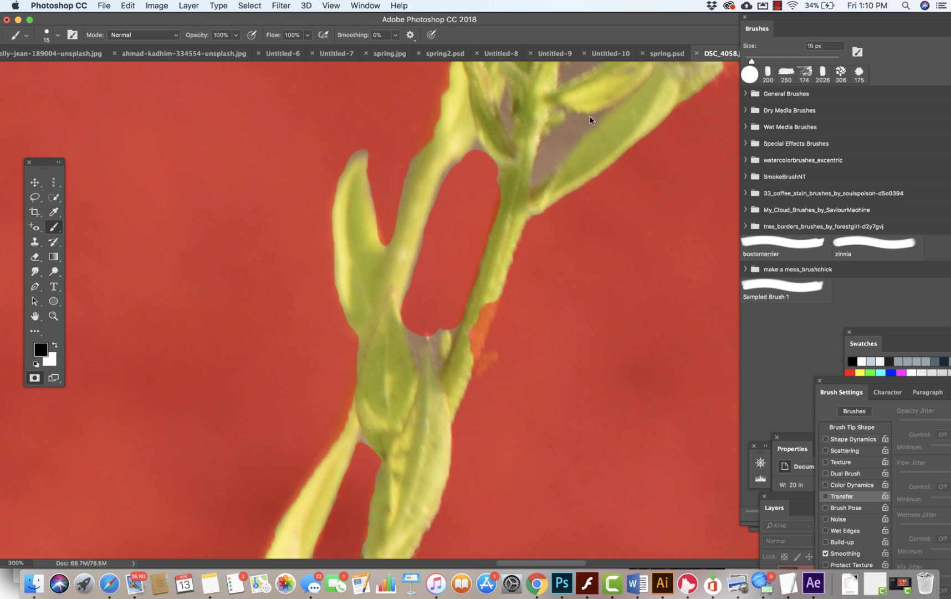
mouse_move(591, 119)
left_mouse_down()
mouse_move(540, 180)
mouse_move(448, 393)
left_mouse_up()
mouse_move(437, 346)
left_mouse_down()
mouse_move(476, 314)
mouse_move(481, 289)
left_mouse_up()
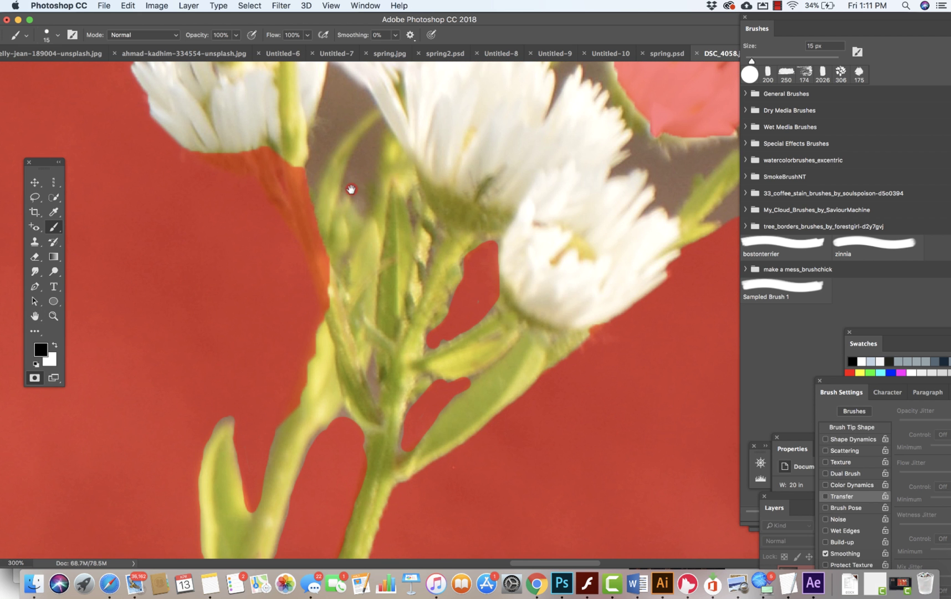
Restore the stem under the right cluster's lower-left flower in white and mask the gaps beside the curved stalk in black.
mouse_move(382, 130)
left_mouse_down()
mouse_move(345, 187)
mouse_move(372, 123)
left_mouse_up()
left_click(55, 344)
left_click(55, 344)
mouse_move(314, 185)
left_mouse_down()
mouse_move(319, 136)
mouse_move(323, 153)
mouse_move(299, 177)
mouse_move(291, 212)
mouse_move(244, 151)
left_mouse_up()
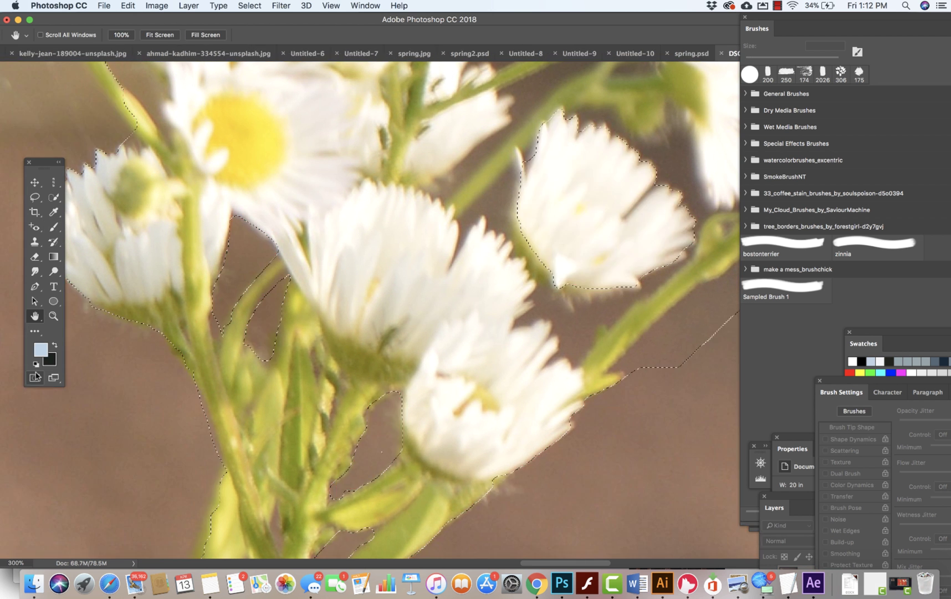
left_click(35, 377)
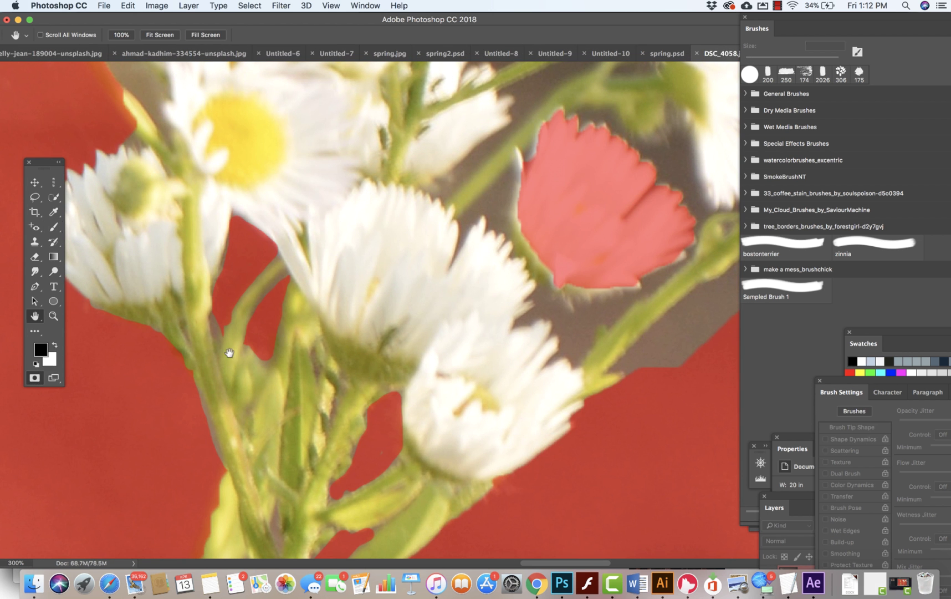
Paint the masked flower inside the right cluster back into the selection in white and leave Quick Mask mode.
key("b")
key("x")
mouse_move(549, 194)
left_mouse_down()
mouse_move(557, 124)
mouse_move(563, 269)
mouse_move(652, 195)
mouse_move(569, 149)
mouse_move(608, 228)
left_mouse_up()
mouse_move(535, 319)
left_mouse_down()
mouse_move(561, 337)
mouse_move(610, 317)
mouse_move(687, 259)
mouse_move(589, 304)
mouse_move(539, 305)
mouse_move(569, 335)
mouse_move(559, 310)
left_mouse_up()
key("bracketright")
key("bracketleft")
mouse_move(465, 177)
left_mouse_down()
mouse_move(472, 212)
mouse_move(506, 230)
left_mouse_up()
left_click_drag(506, 229, 507, 194)
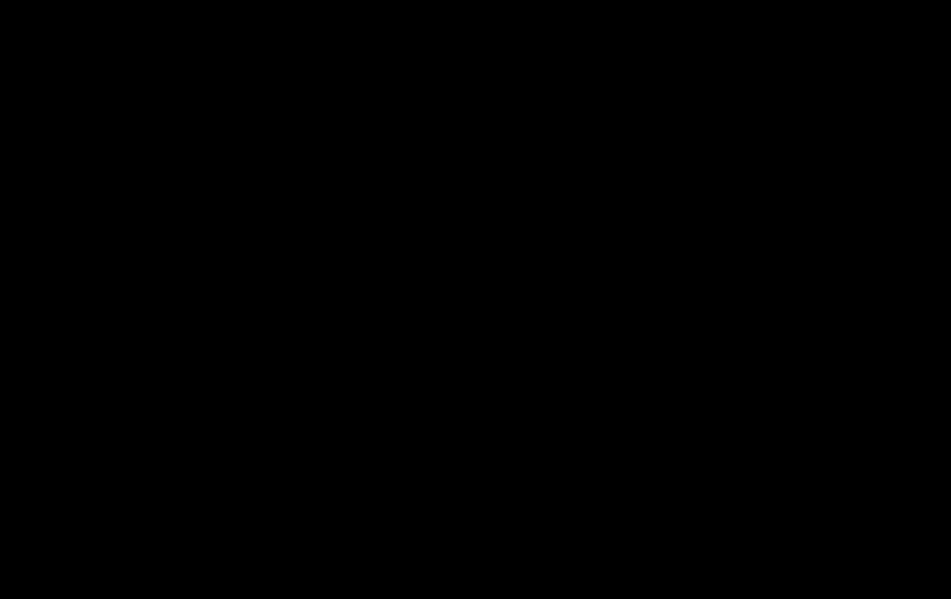
left_click(35, 377)
key("super+minus")
key("super+minus")
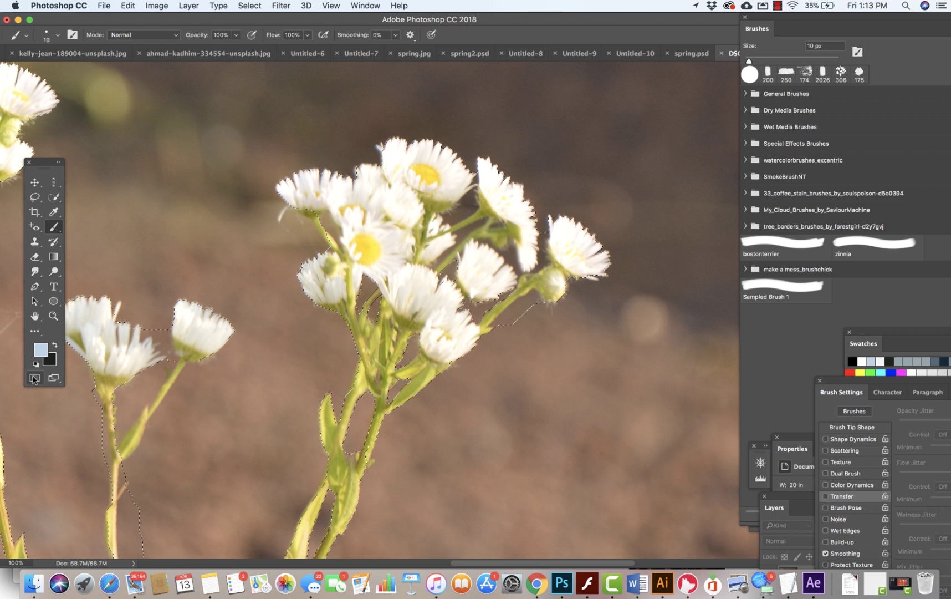
key("super+space")
left_click(755, 25)
Return to Quick Mask mode and restore the middle cluster's branching stem in white with an 80 px brush.
left_click(34, 378)
key("x")
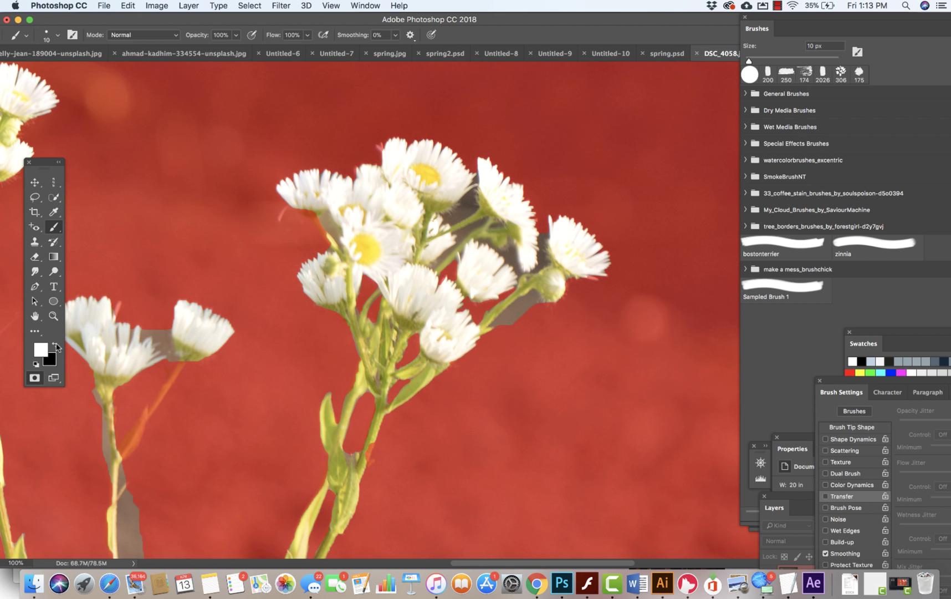
key("bracketright")
key("bracketright")
key("bracketright")
key("bracketright")
key("bracketright")
key("bracketright")
key("bracketright")
left_click_drag(171, 356, 111, 410)
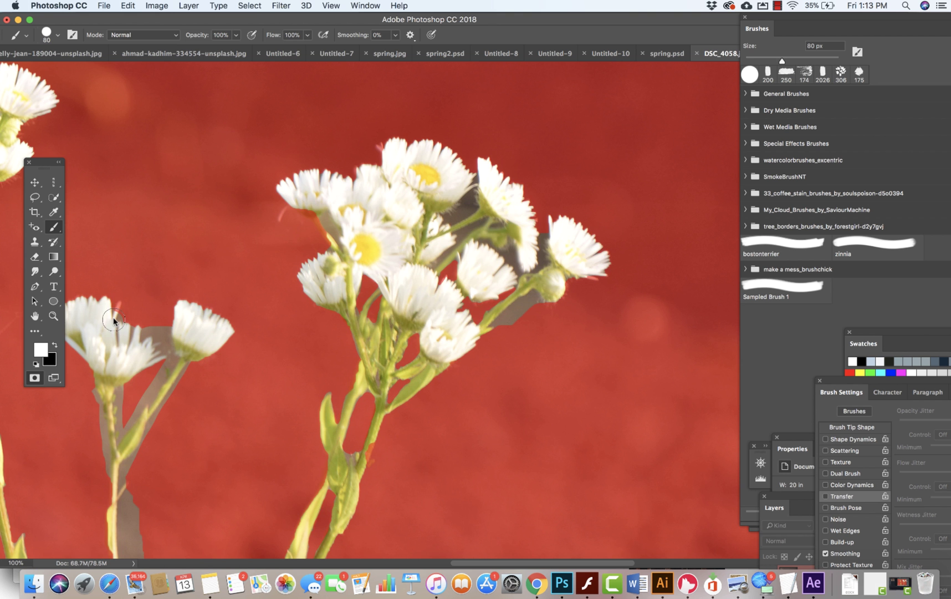
mouse_move(114, 321)
left_mouse_down()
mouse_move(110, 521)
mouse_move(123, 554)
left_mouse_up()
key("super+minus")
key("super+minus")
key("super+minus")
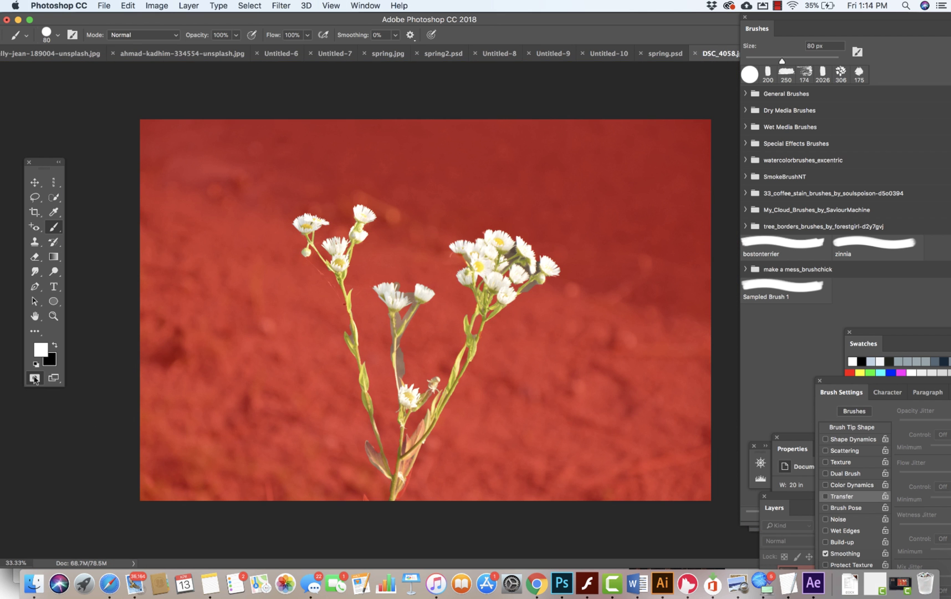
Leave Quick Mask mode, copy the selected wildflowers and paste them onto a new layer.
left_click(35, 378)
left_click(129, 5)
left_click(131, 88)
left_click(128, 5)
left_click(131, 111)
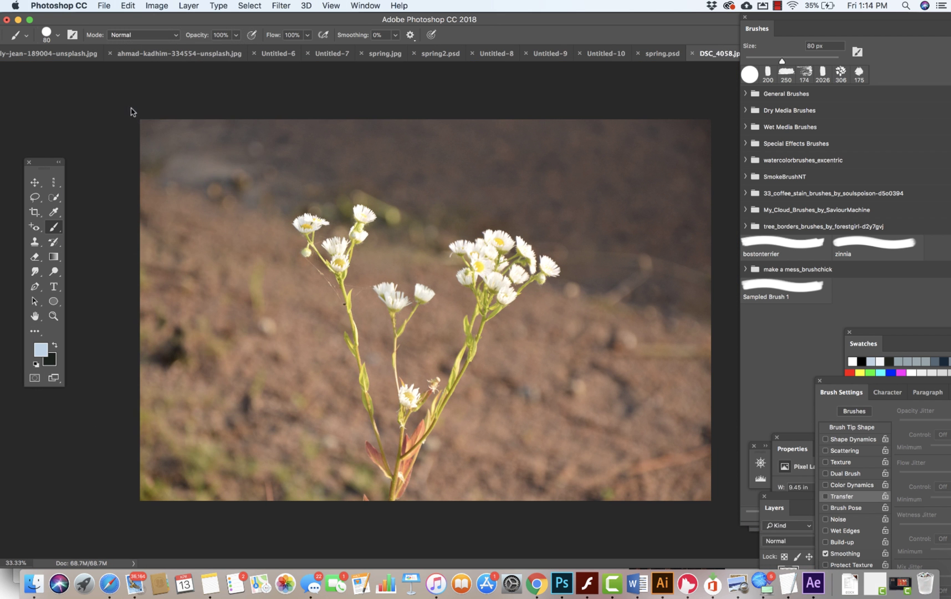
Hide the Background layer and delete it, keeping only the cut-out flowers layer.
left_click_drag(793, 497, 681, 169)
left_click(657, 265)
left_click(826, 264)
left_click(857, 534)
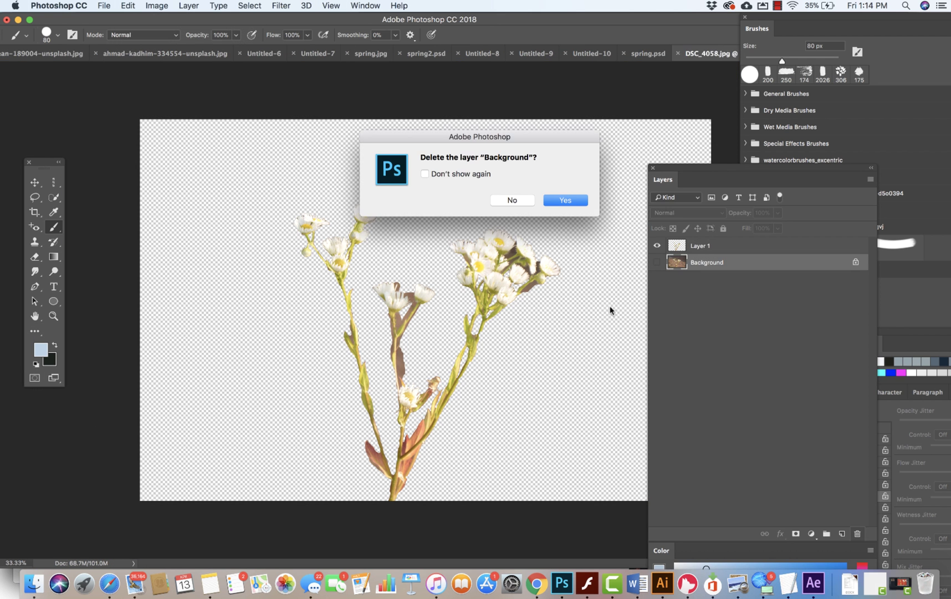
left_click(571, 200)
key("super+plus")
key("super+plus")
key("super+plus")
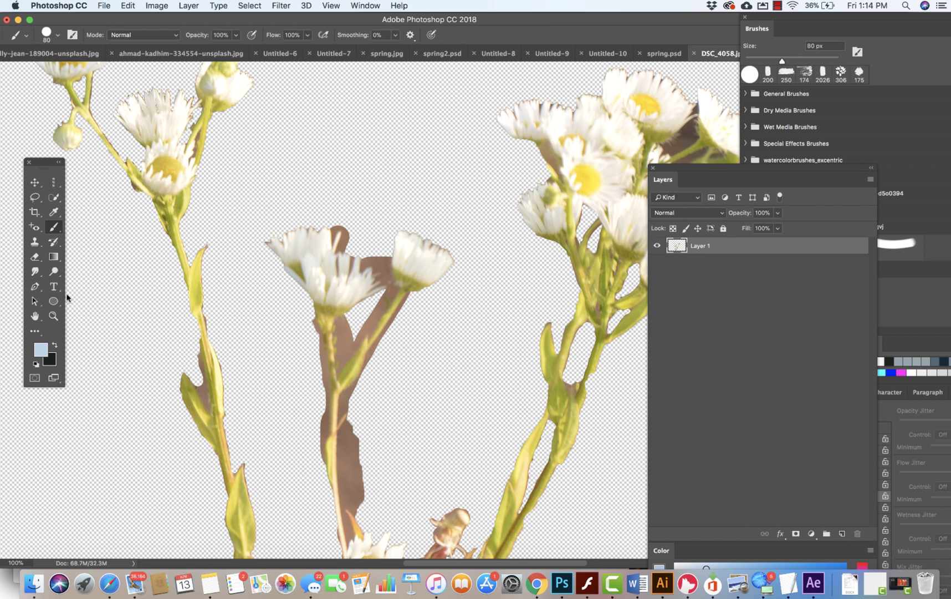
left_click(34, 378)
left_click(53, 197)
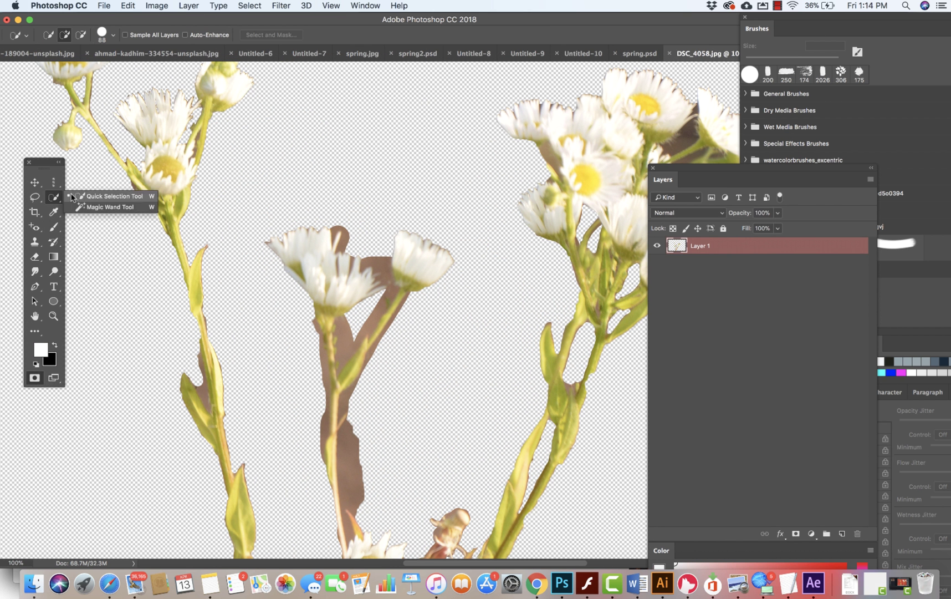
left_click(89, 193)
double_click(35, 376)
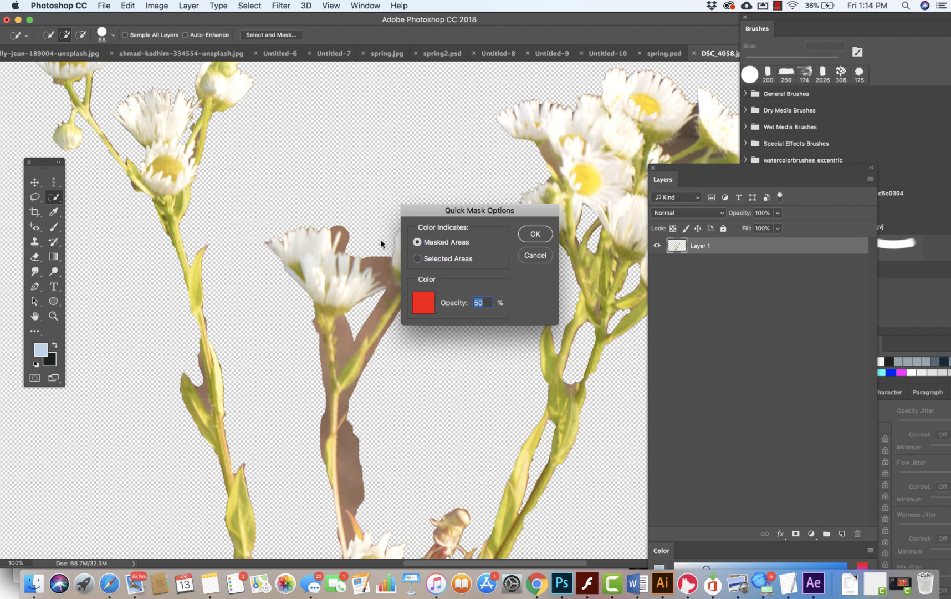
left_click(536, 234)
Try to select similar leftover background in Quick Mask mode, then leave the mode and sample the brown between the middle stems.
left_click(34, 378)
left_click(54, 197)
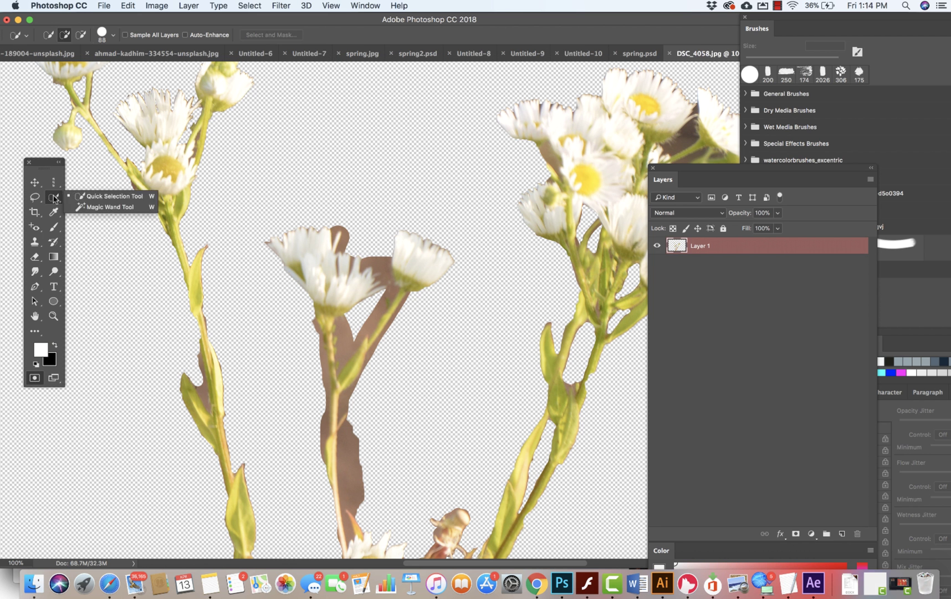
left_click(89, 193)
left_click(250, 5)
left_click(265, 191)
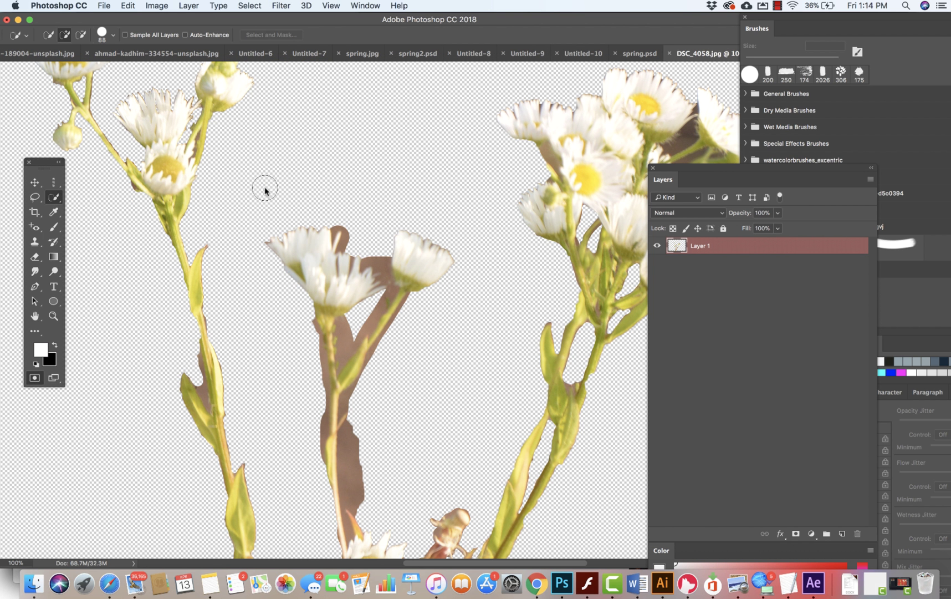
key("i")
left_click(343, 345)
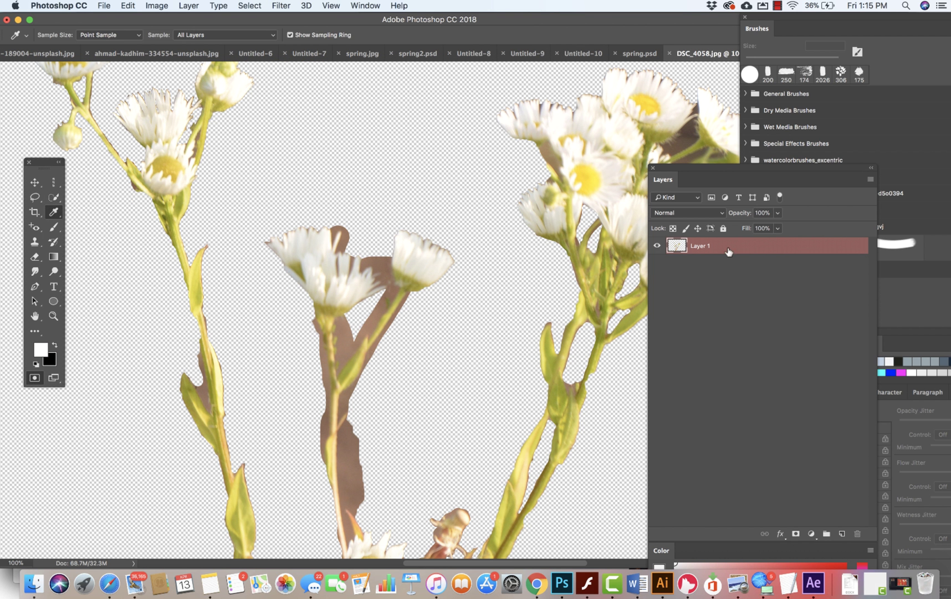
left_click(33, 379)
left_click(348, 335)
Quick-select the brown remnant between the middle cluster's stems, extend the selection to similar colours and clear it.
left_click(53, 197)
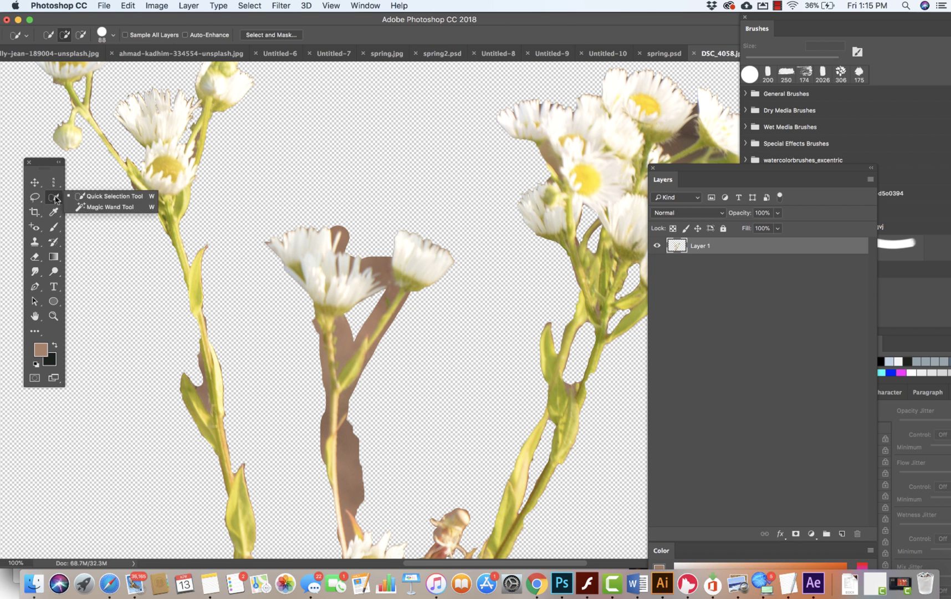
left_click(100, 197)
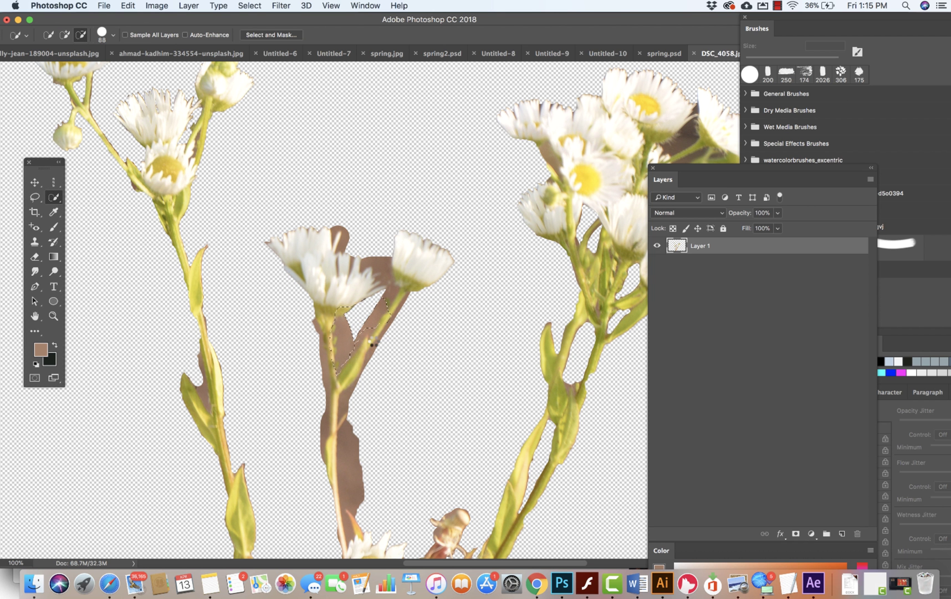
left_click_drag(373, 345, 327, 333)
left_click(250, 6)
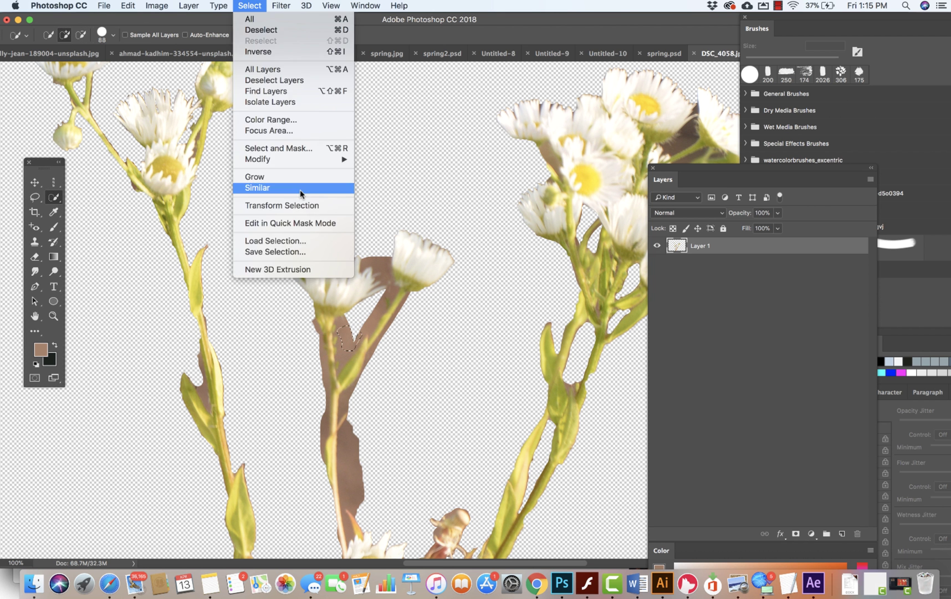
left_click(300, 189)
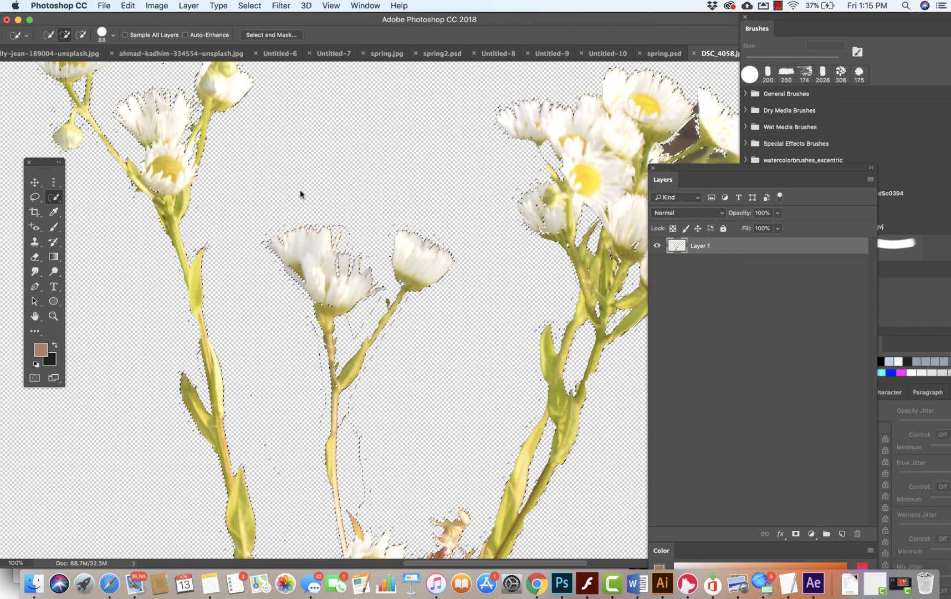
Examine the right cluster in Select and Mask and the History list of recent edits, and cancel the refinement.
key("super+alt+r")
key("super+1")
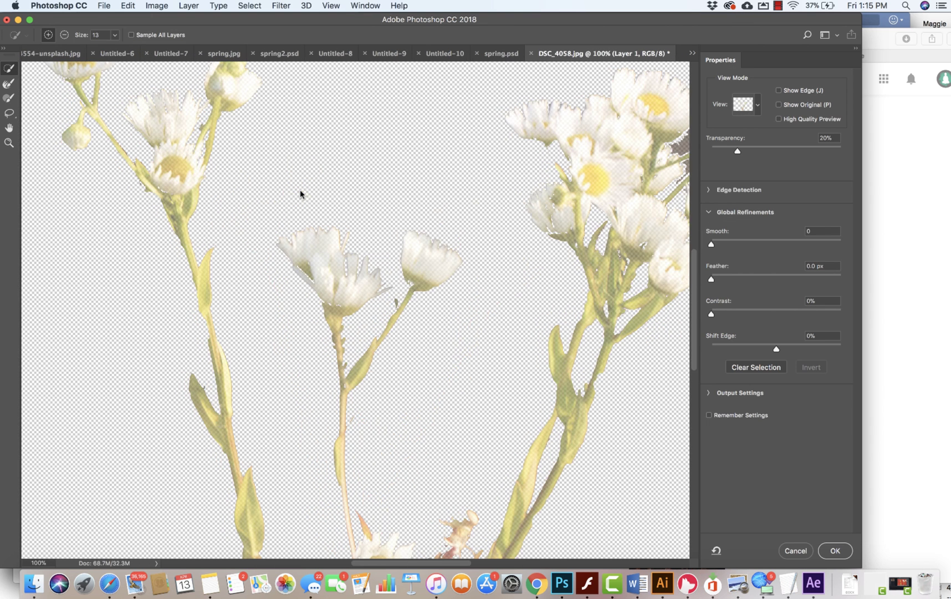
key("h")
left_click_drag(458, 226, 284, 263)
left_click(366, 6)
left_click(388, 204)
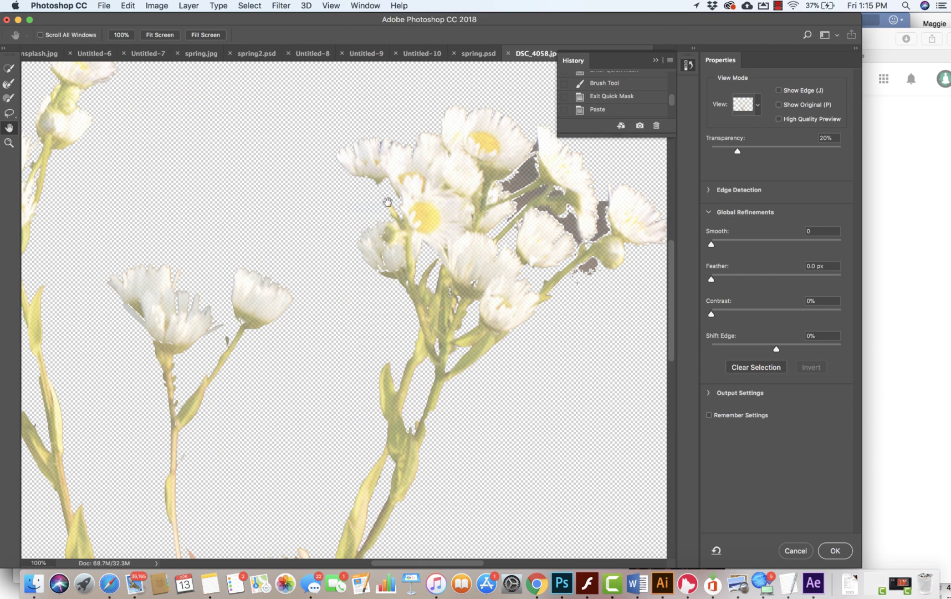
left_click_drag(607, 135, 632, 382)
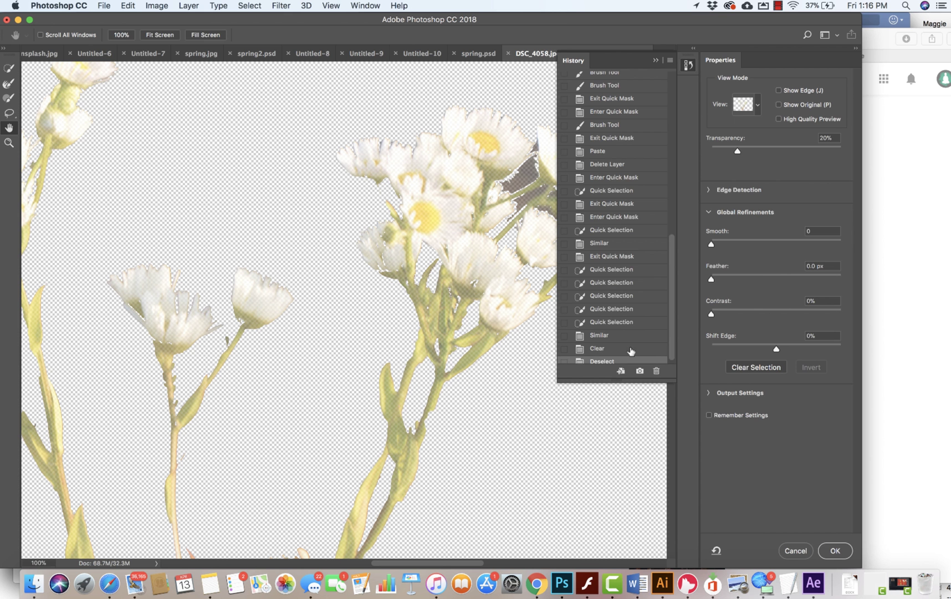
scroll(610, 343, "down", 1)
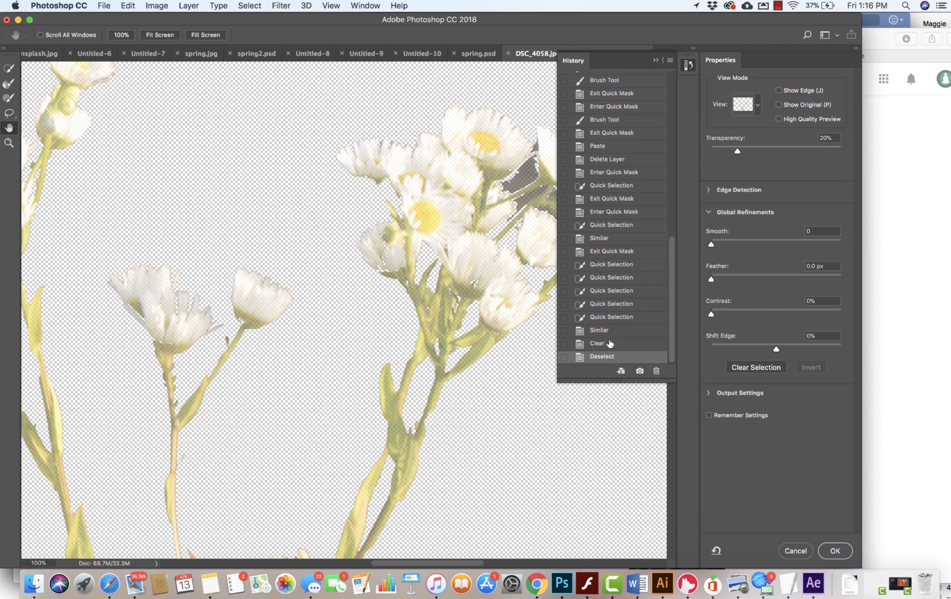
left_click(796, 551)
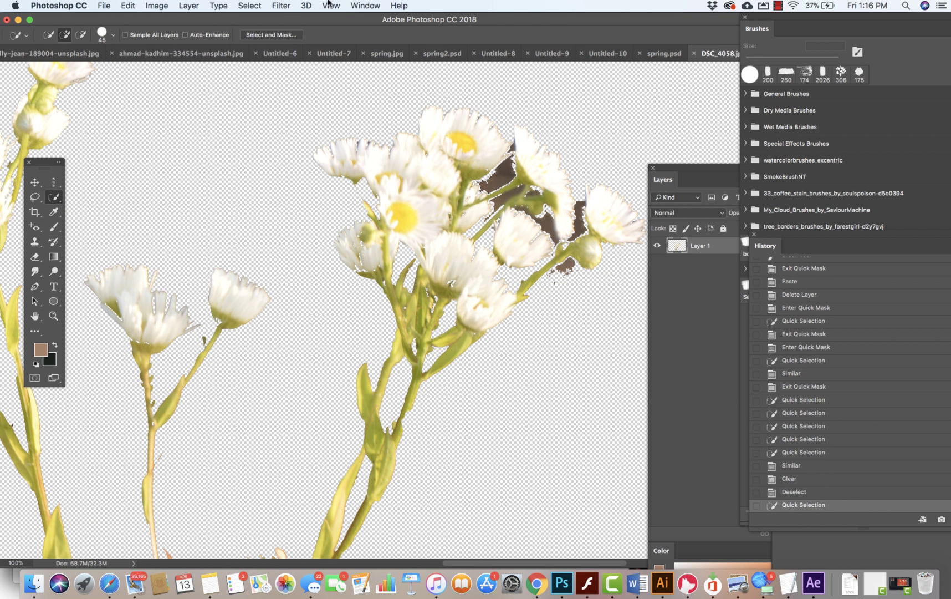
Extend the selection of brown remnants in the right cluster to similar colours, clear them and deselect.
left_click(250, 6)
left_click(263, 185)
key("BackSpace")
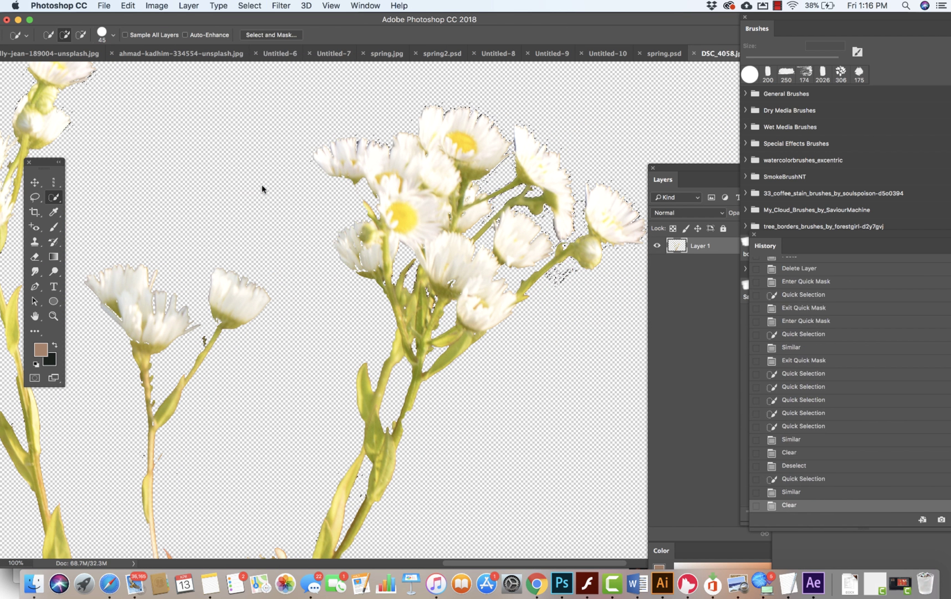
key("BackSpace")
key("super+d")
key("super+minus")
key("super+minus")
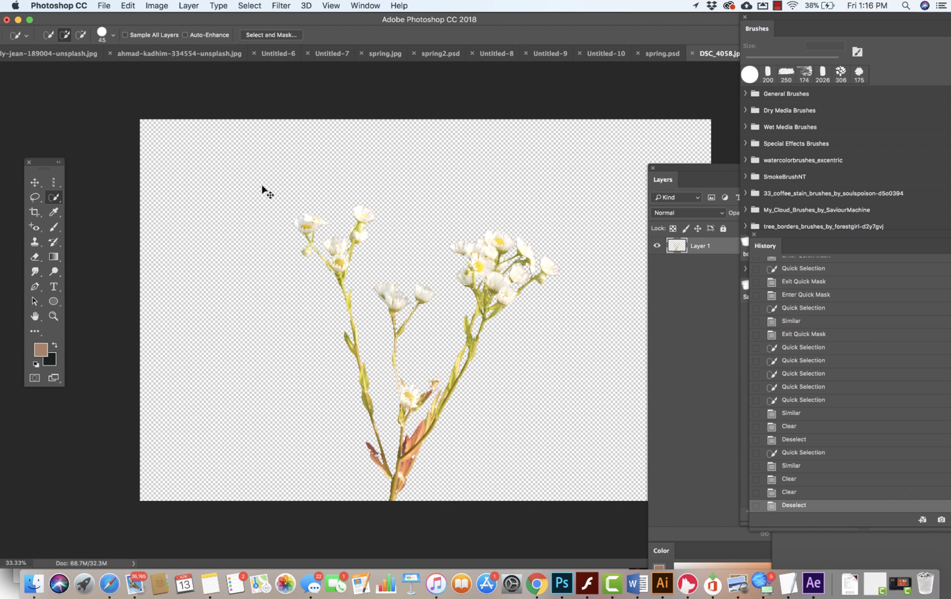